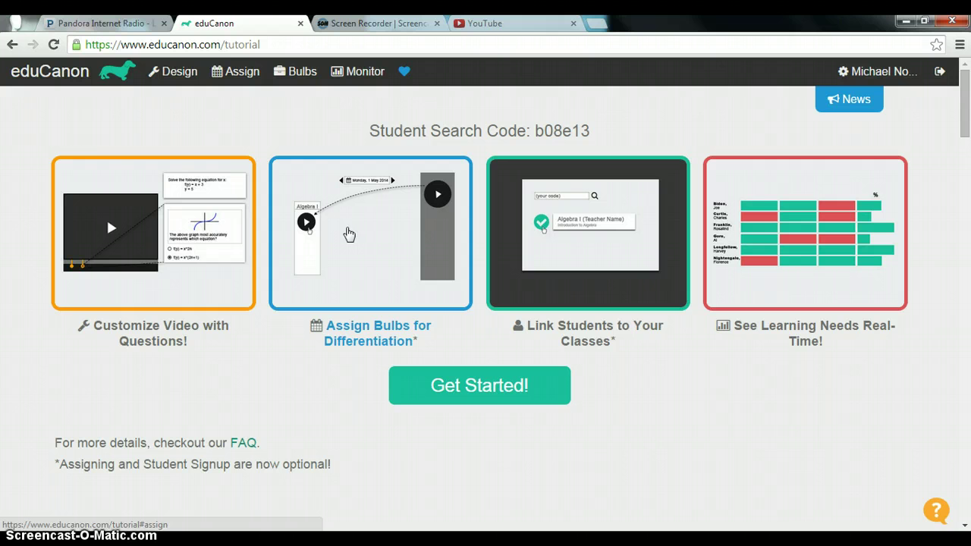
click(208, 345)
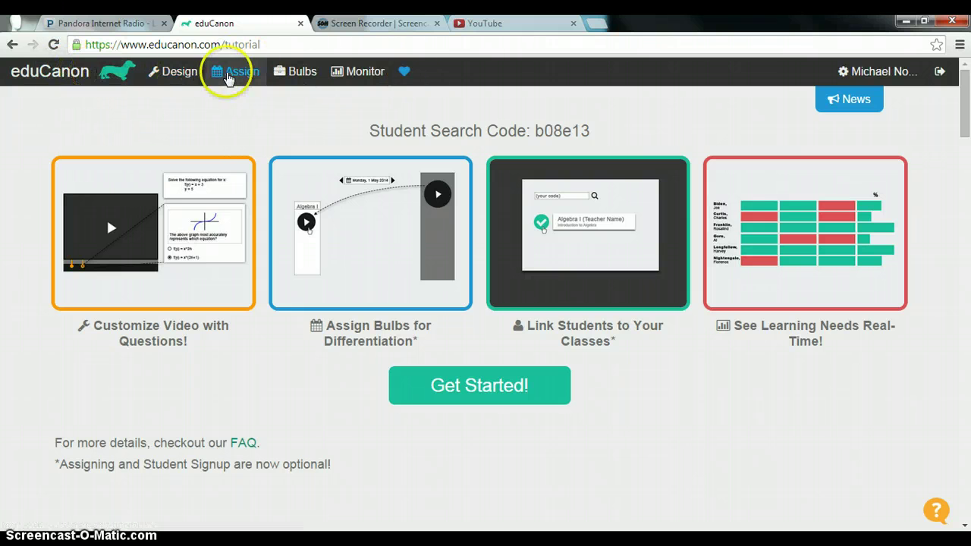
click(124, 78)
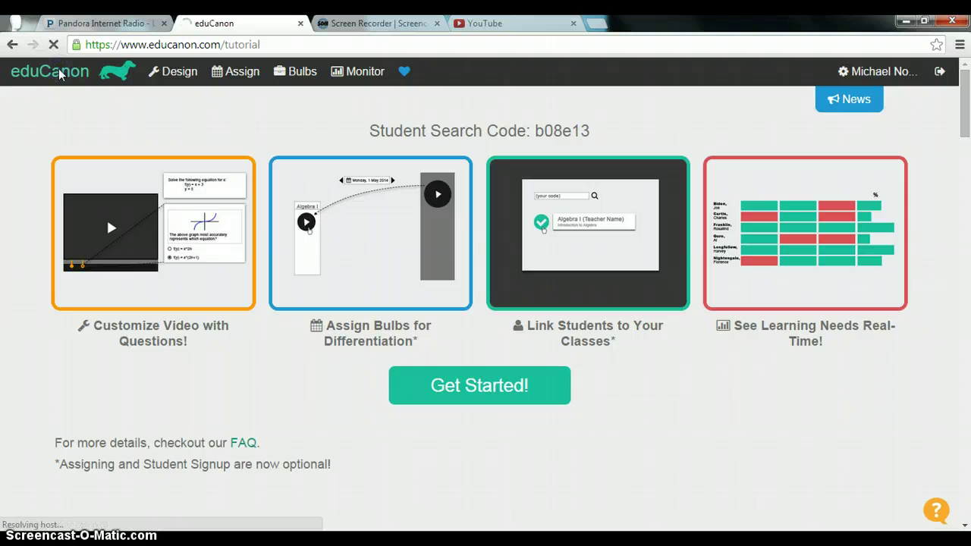
click(120, 76)
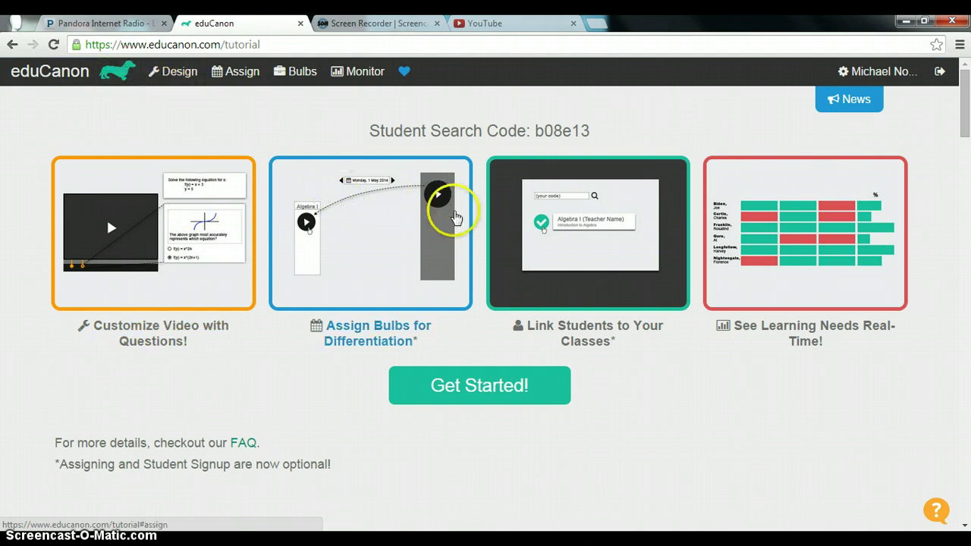
Step: Open the lesson design page and title the new lesson "The Office Lesson"
click(178, 76)
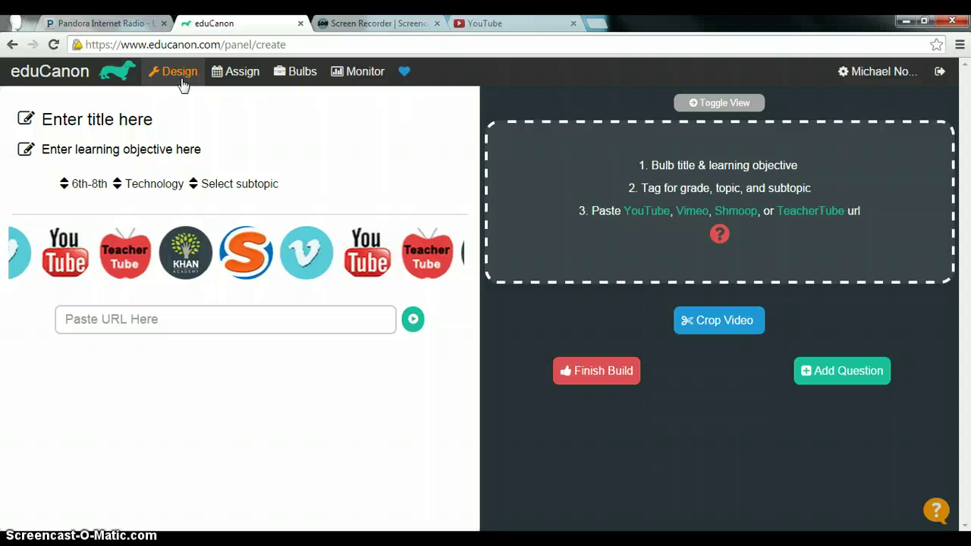
click(114, 124)
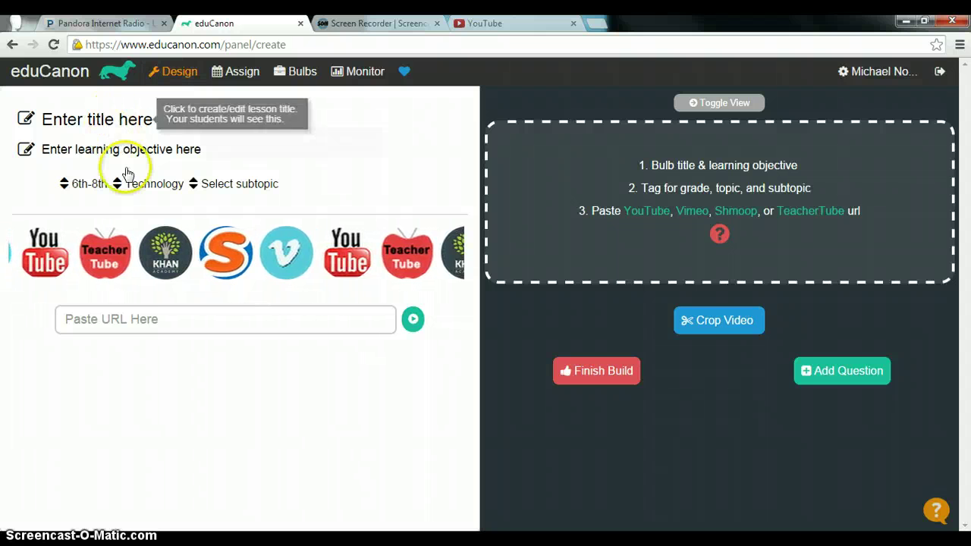
click(118, 129)
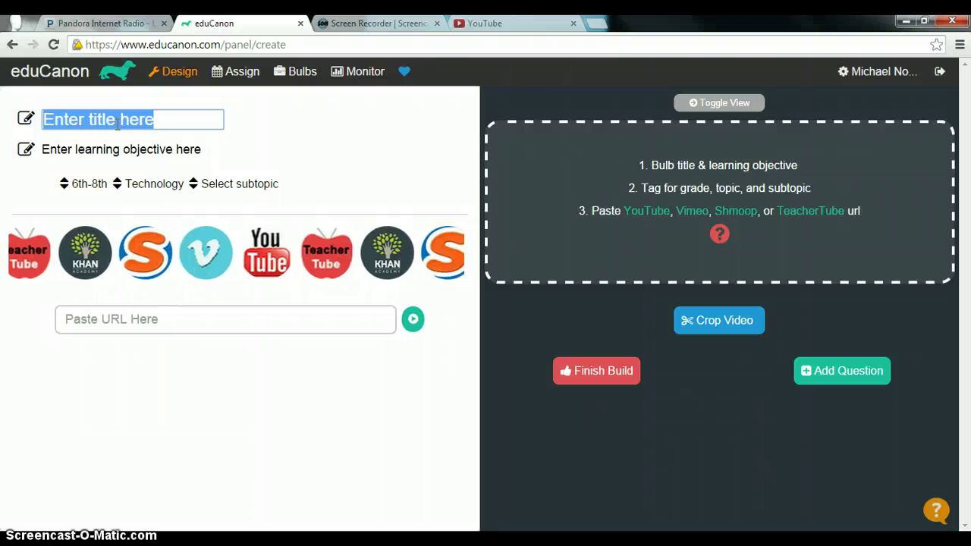
text(The )
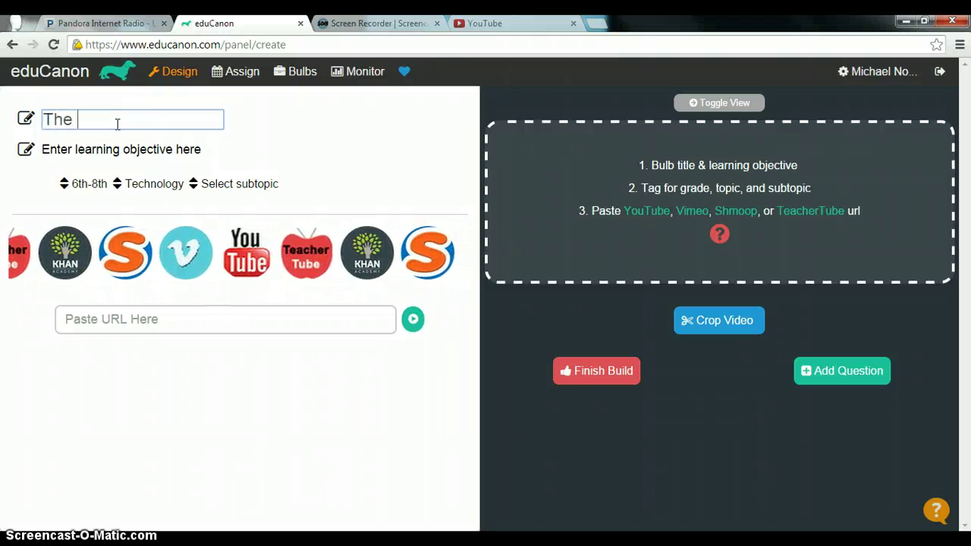
text(Office L)
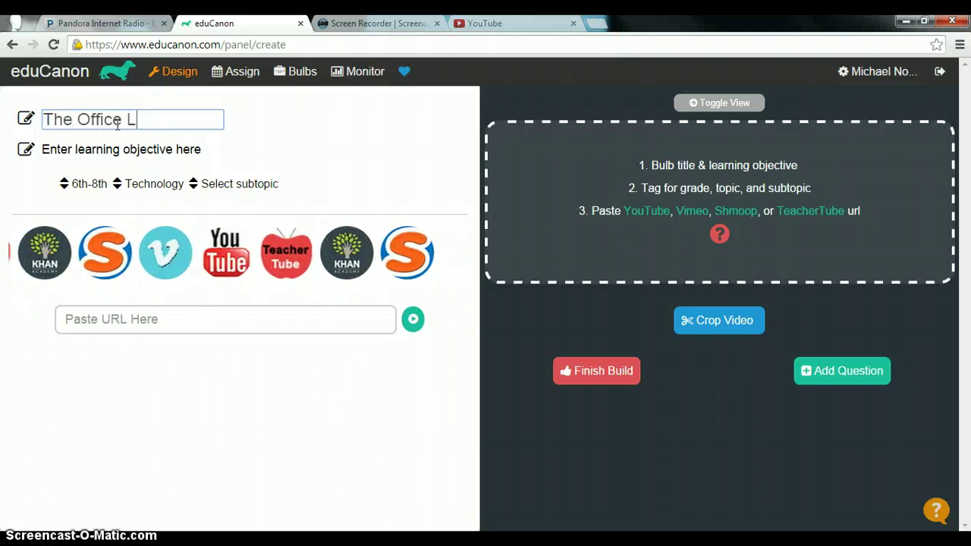
text(esson)
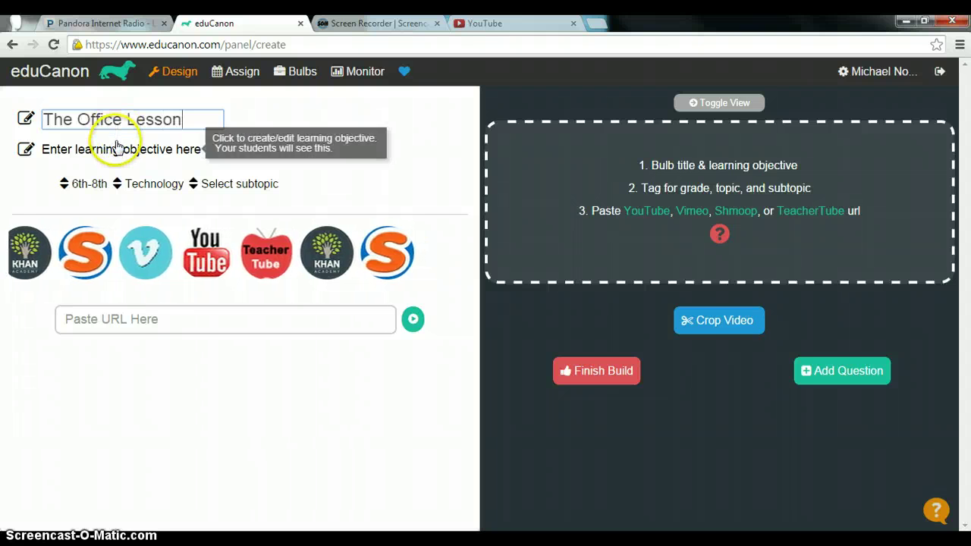
Step: Enter "I CAN love Michael Scott" as the lesson's learning objective
click(131, 157)
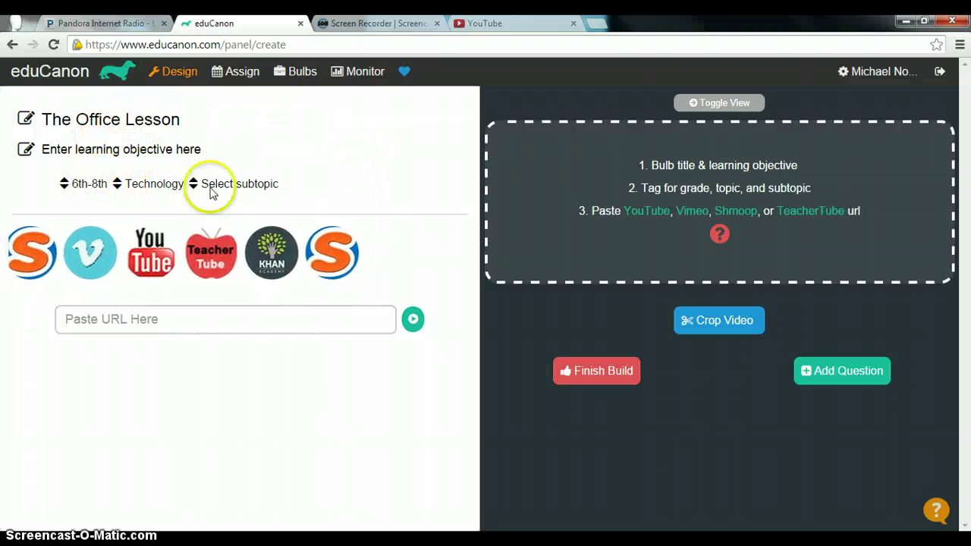
click(103, 148)
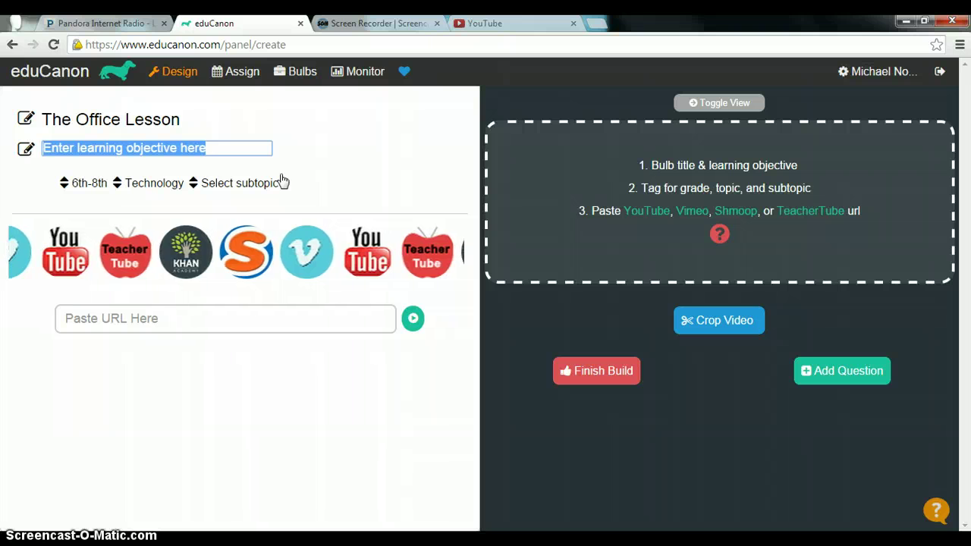
key(BackSpace)
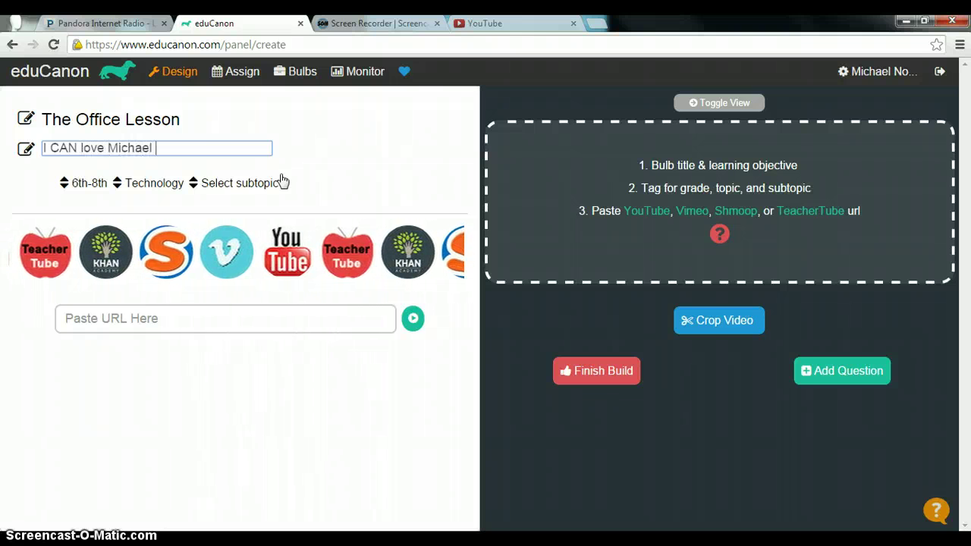
Step: Set both the lesson's topic and its subtopic to Other, in place of Technology
click(151, 183)
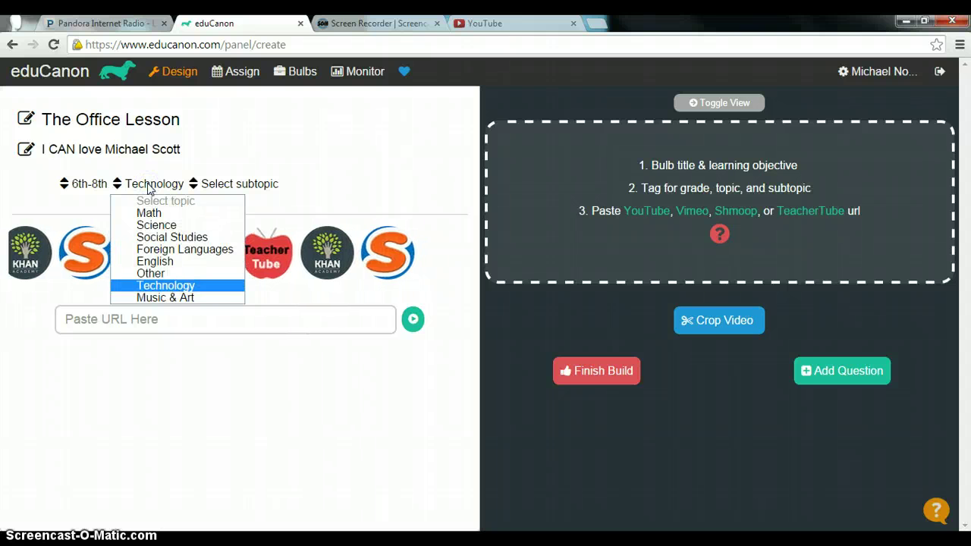
click(155, 273)
click(225, 184)
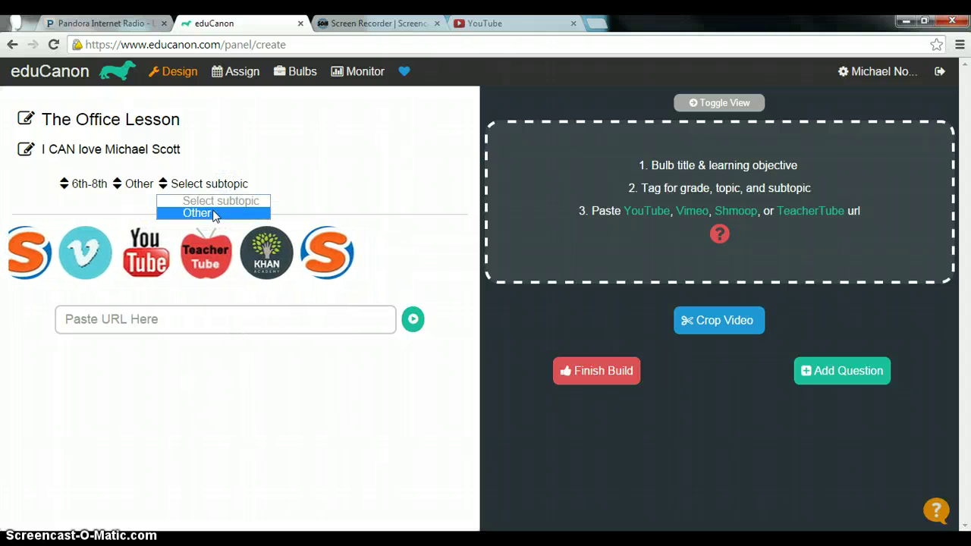
click(213, 213)
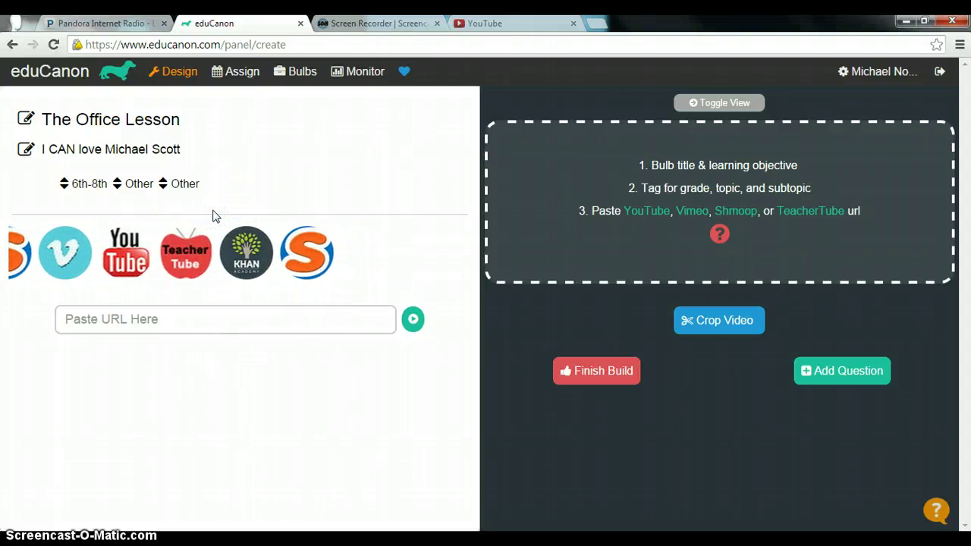
click(193, 213)
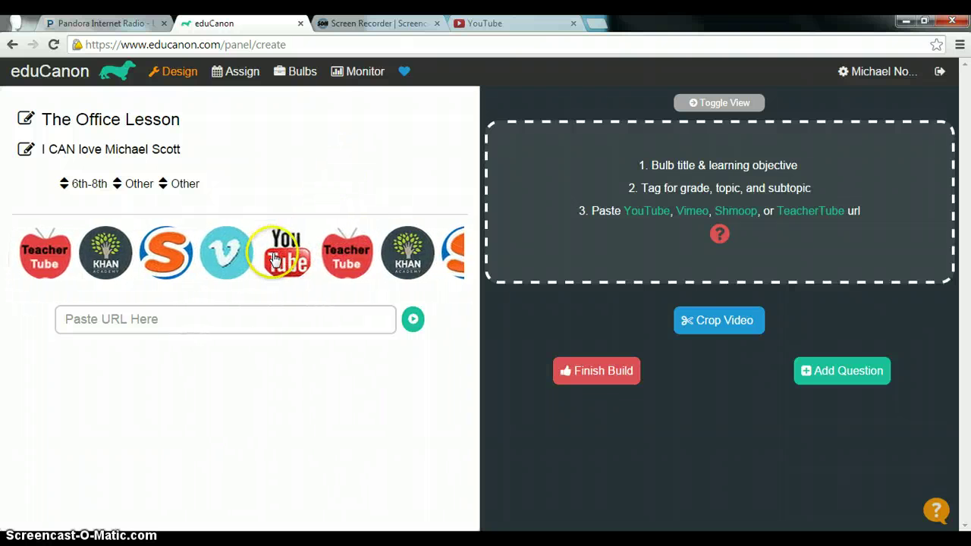
Step: Switch to YouTube through the lesson page's video source links and search for "the office montage"
click(274, 258)
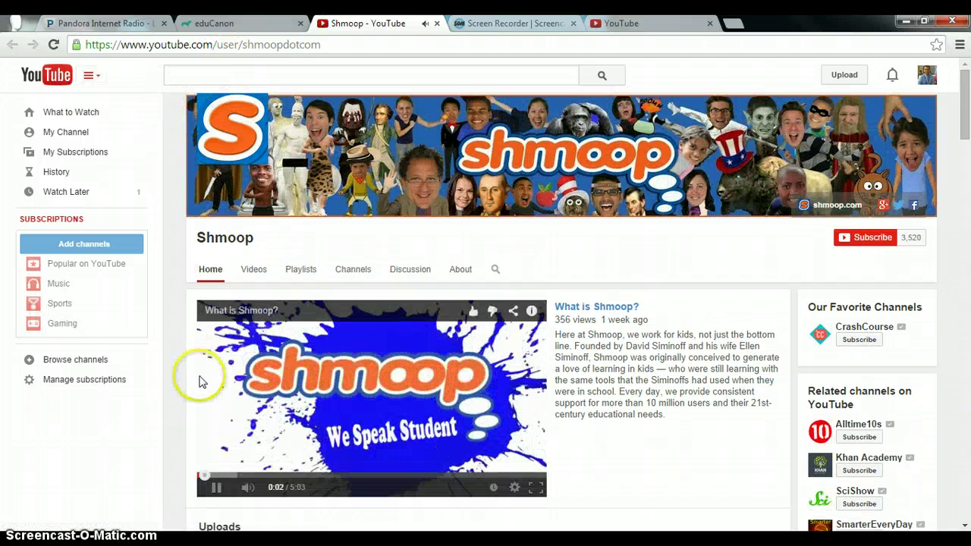
click(214, 488)
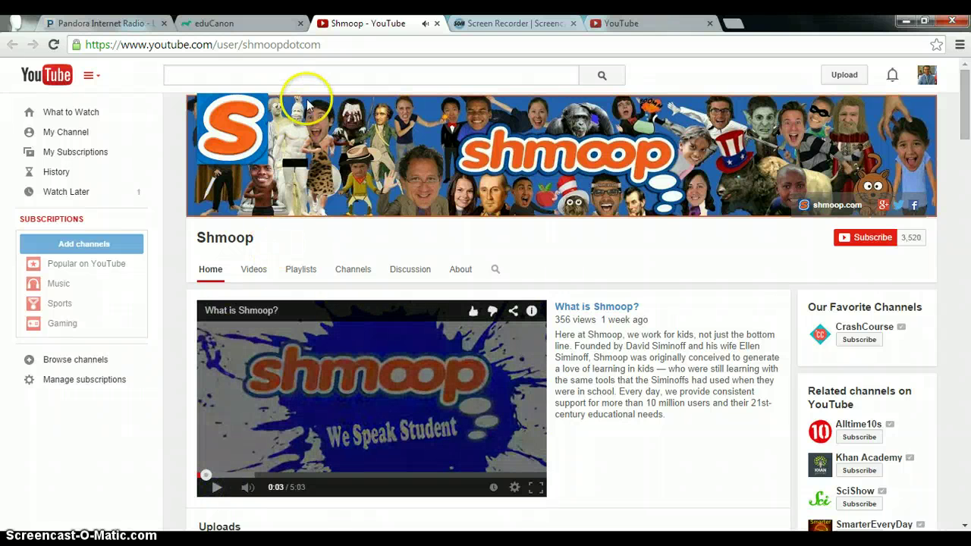
click(316, 76)
text(the )
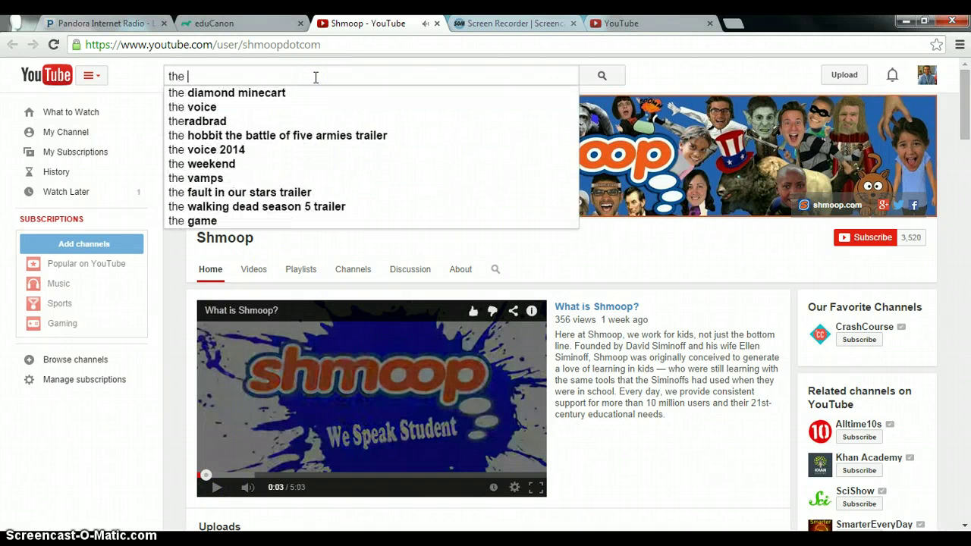
text(office mon)
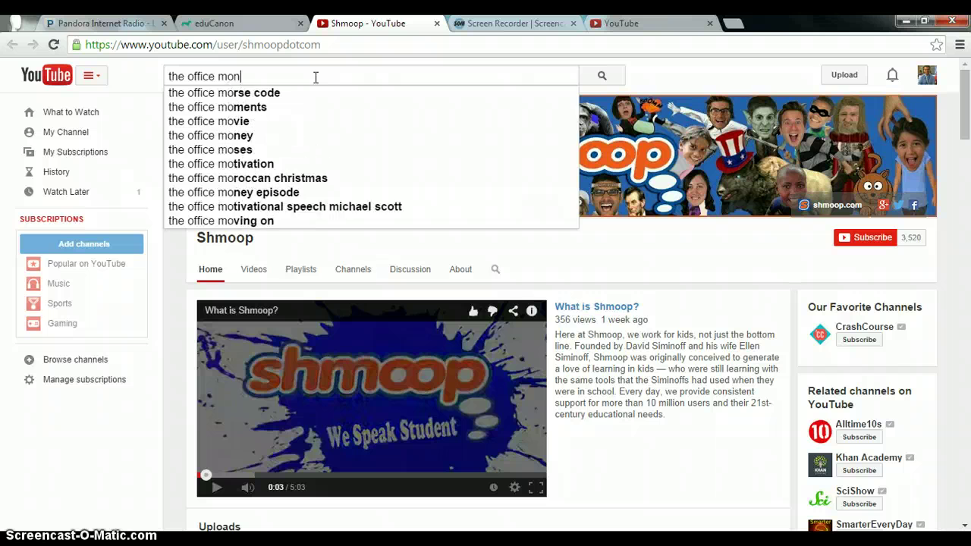
text(tag)
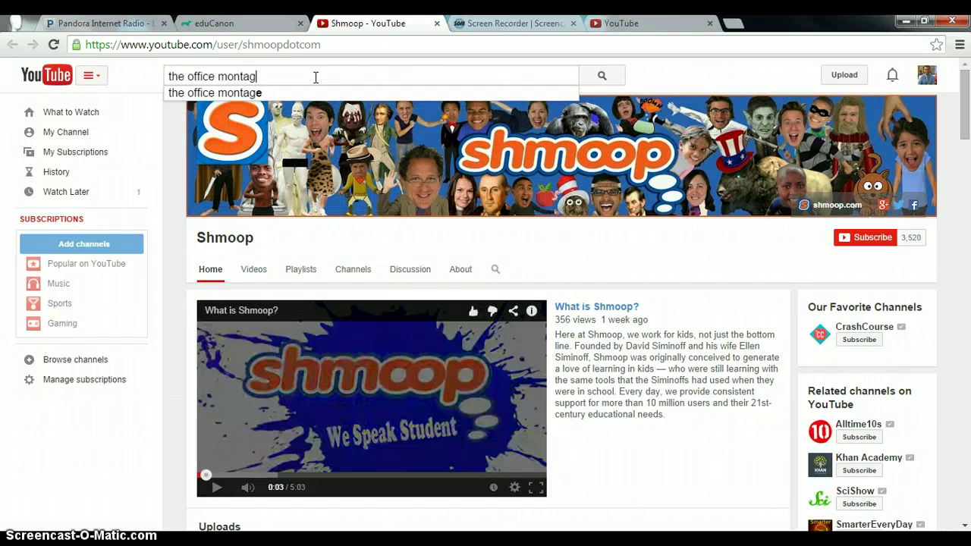
text(e)
key(Return)
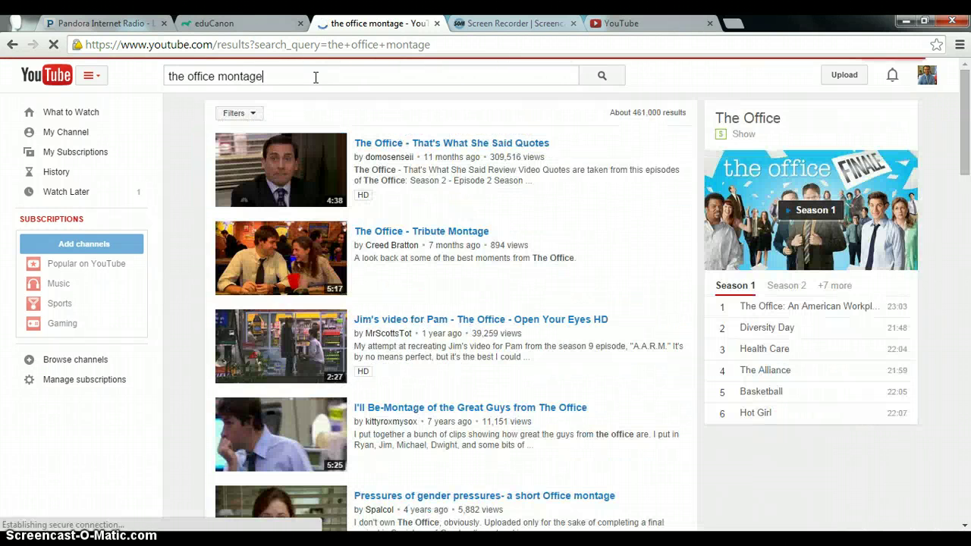
Step: Open the video "The Office - That's What She Said Quotes", keeping it paused and muted, and copy its URL
click(273, 170)
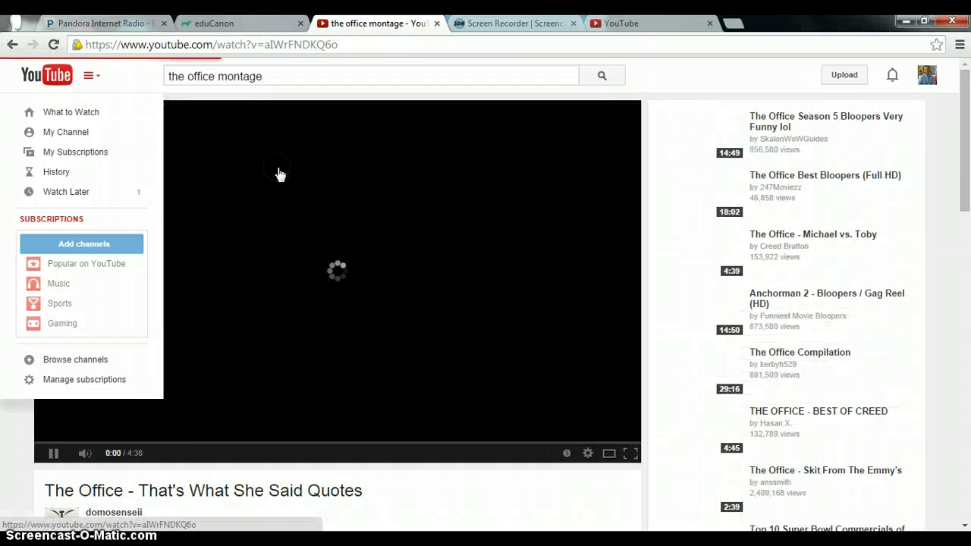
click(45, 453)
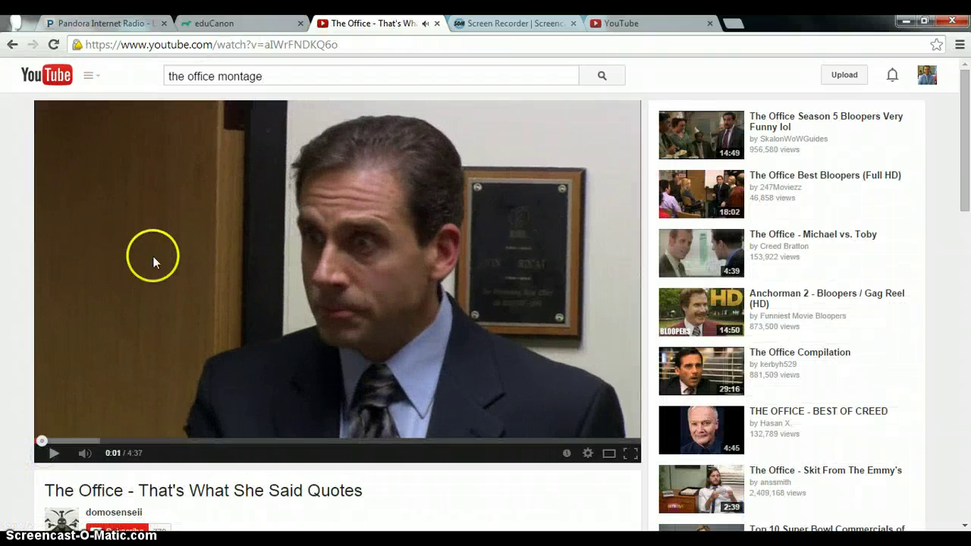
click(267, 45)
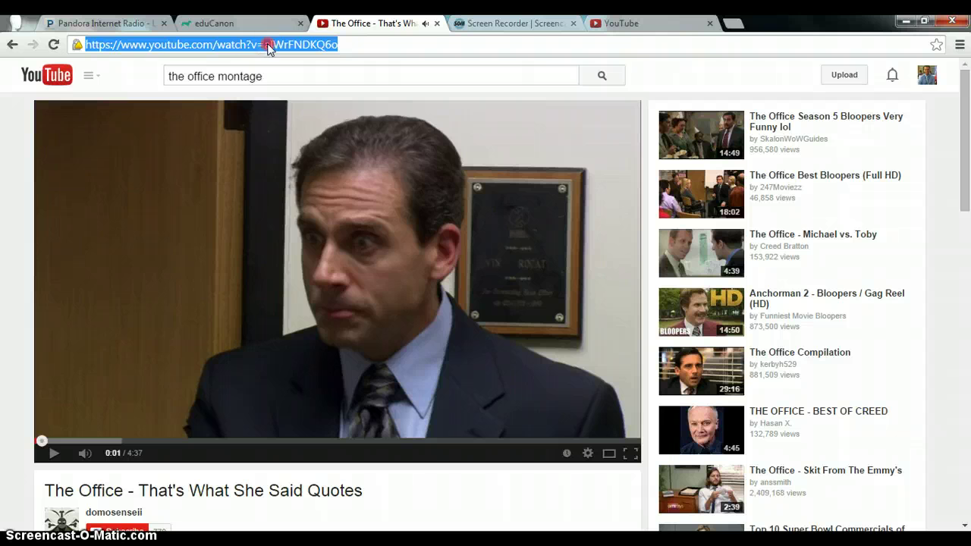
right_click(267, 45)
click(299, 97)
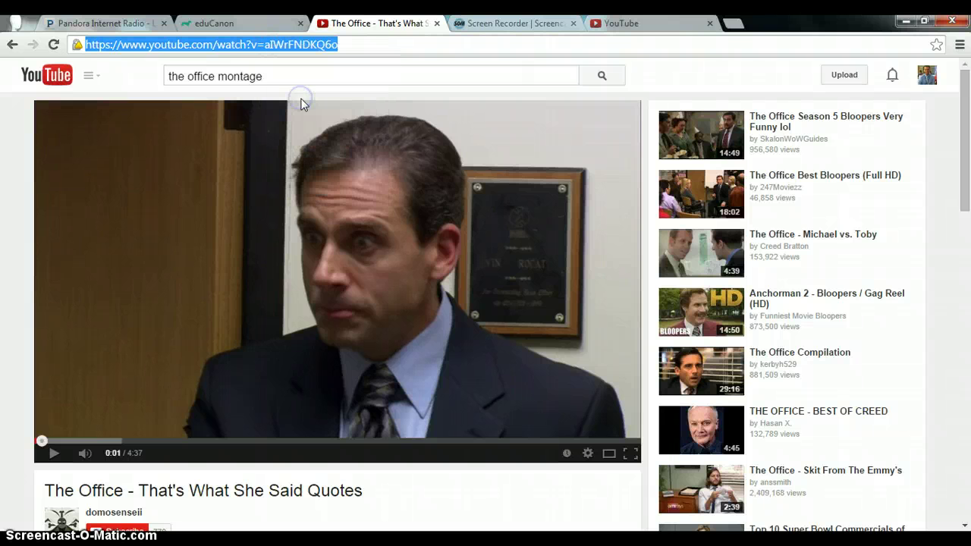
click(85, 458)
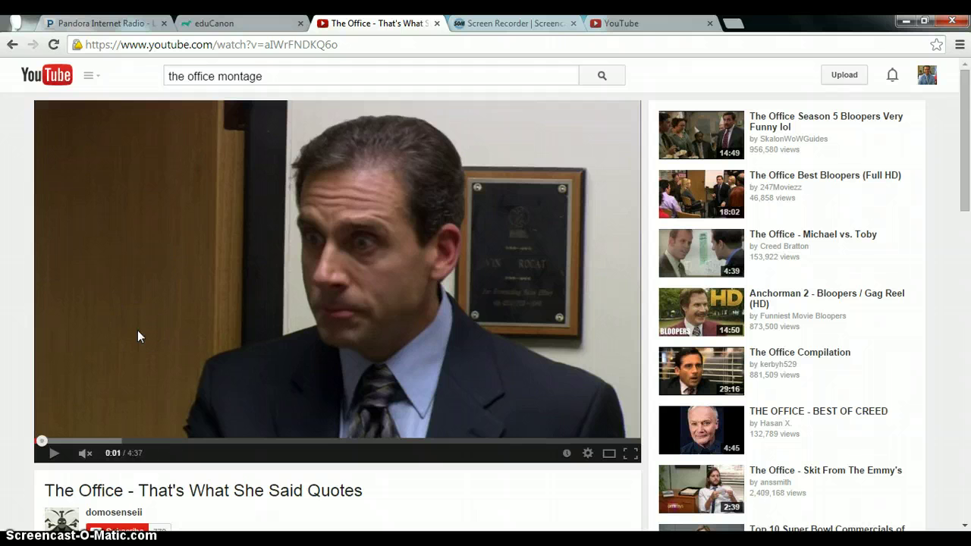
click(244, 156)
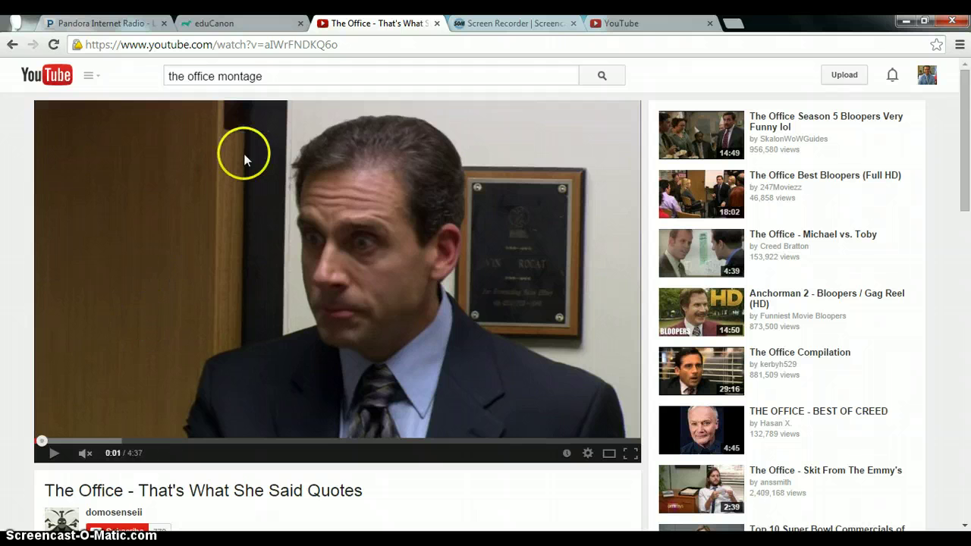
Step: Switch back to eduCanon, paste the copied YouTube URL as the lesson's video source and load the video
click(243, 25)
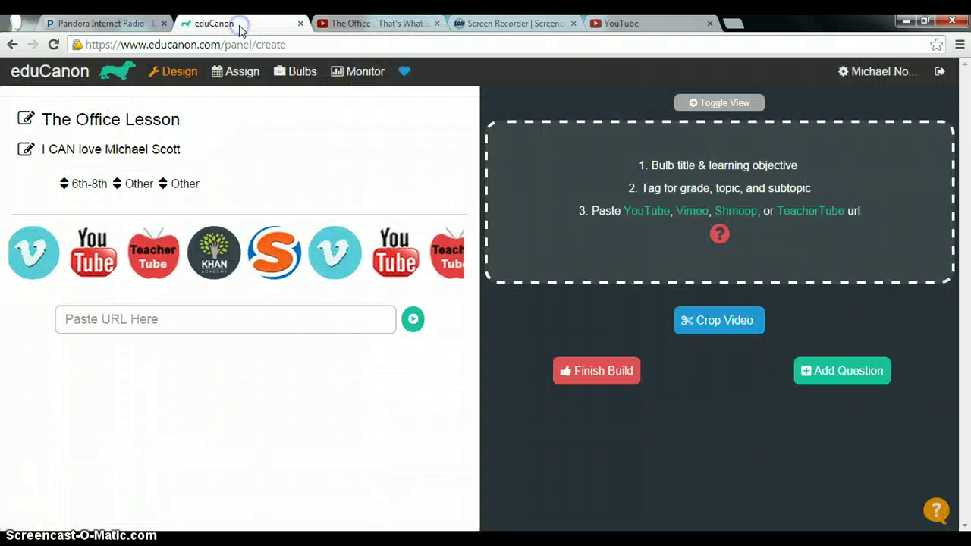
click(349, 23)
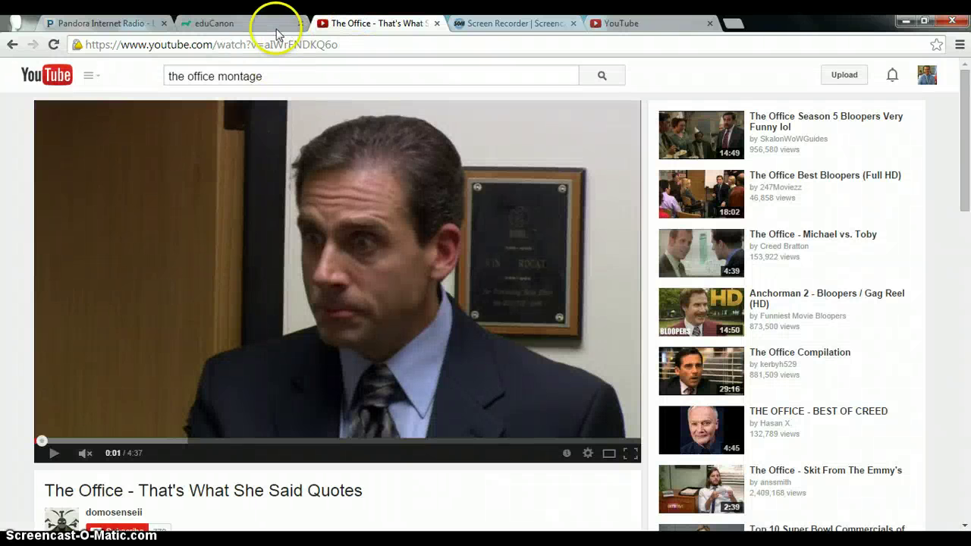
click(270, 23)
click(119, 321)
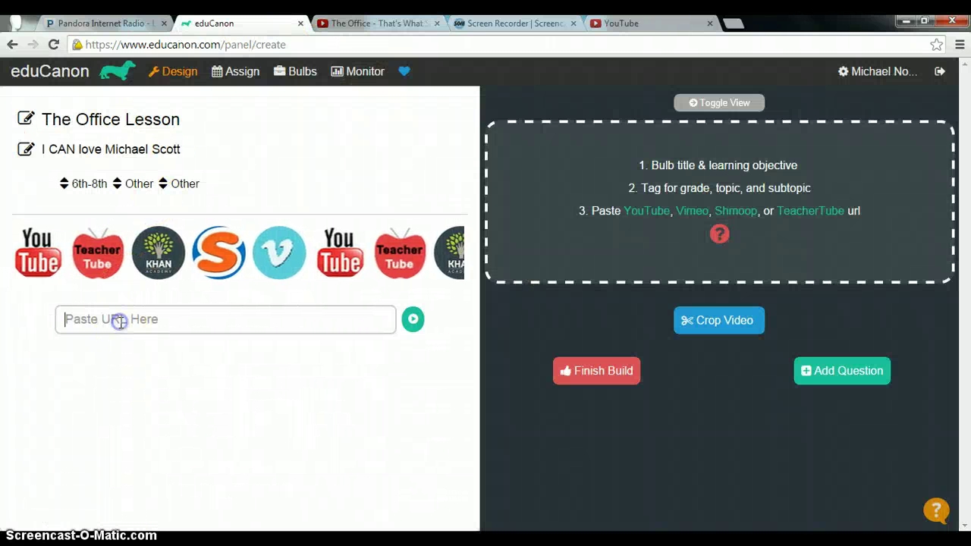
key(ctrl+v)
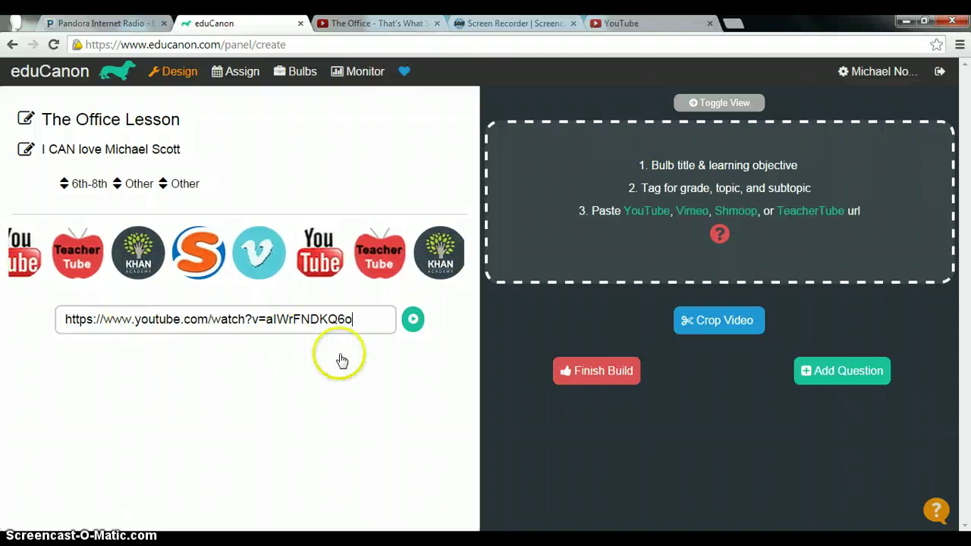
click(415, 322)
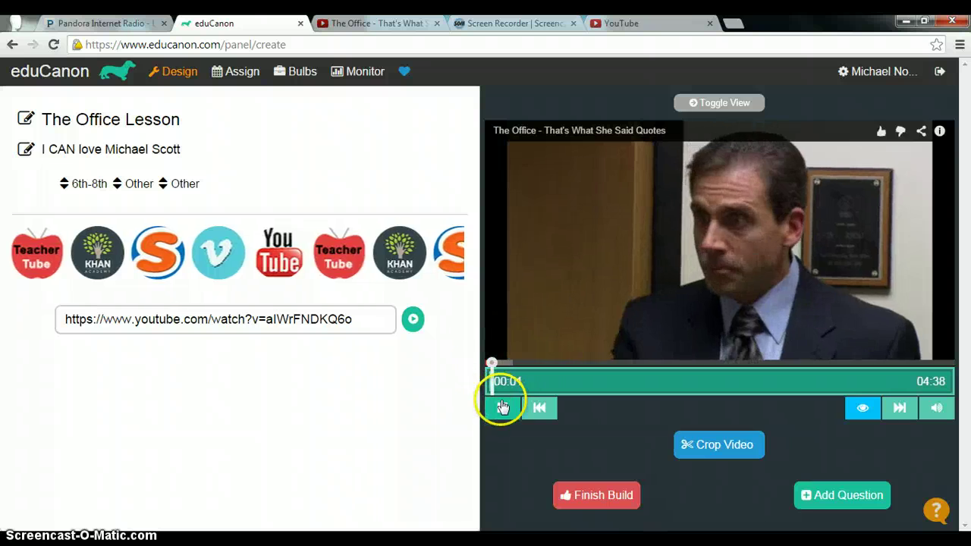
Step: Pause the lesson video and crop it to run from 0:45 to 3:45
click(502, 410)
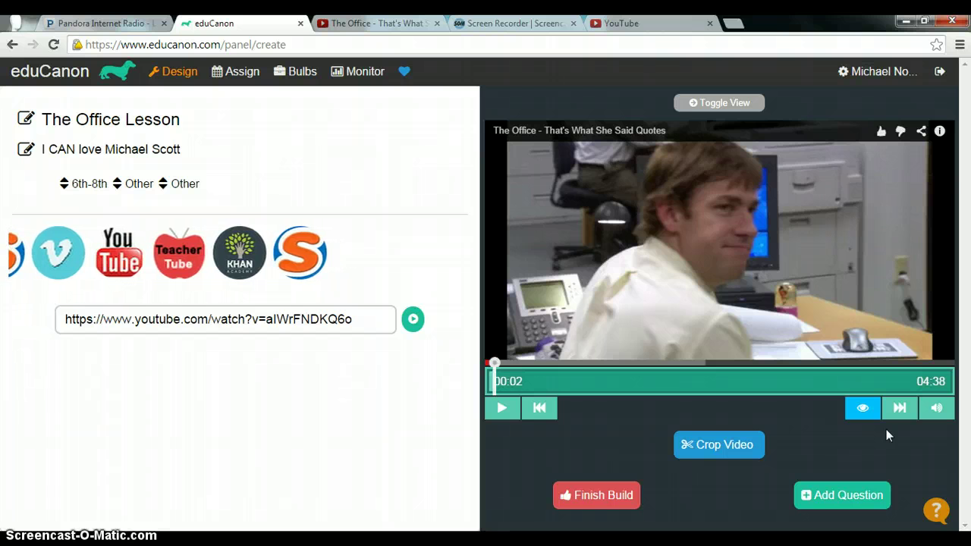
click(758, 441)
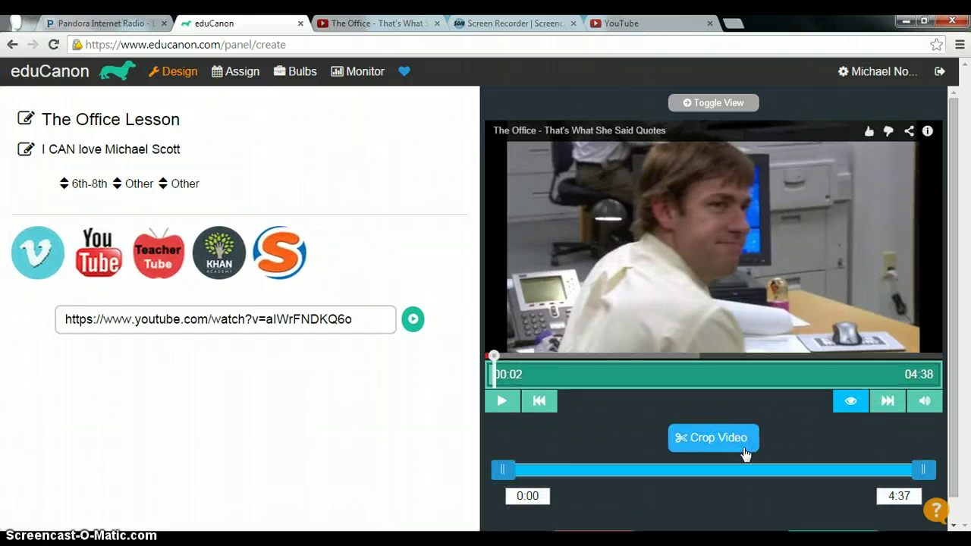
drag(524, 470, 576, 472)
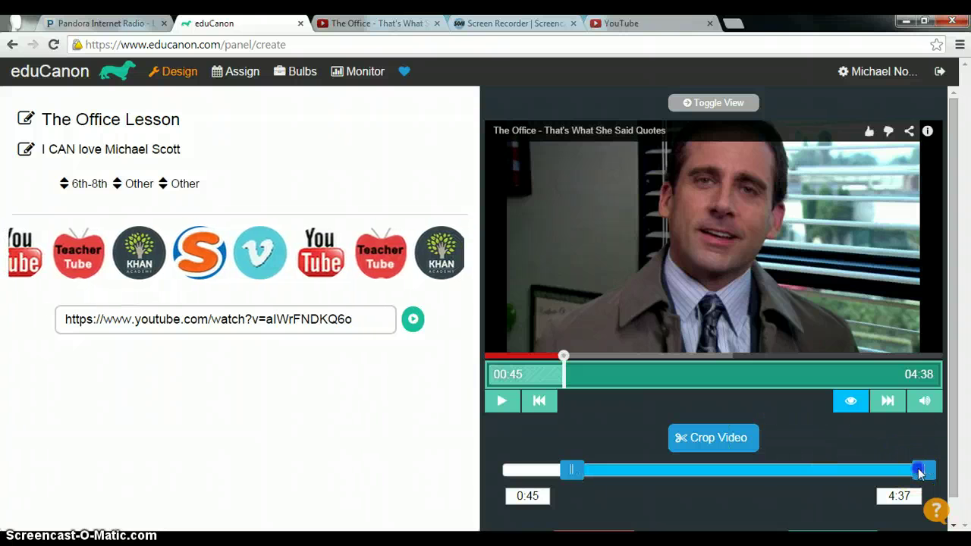
drag(921, 469, 839, 475)
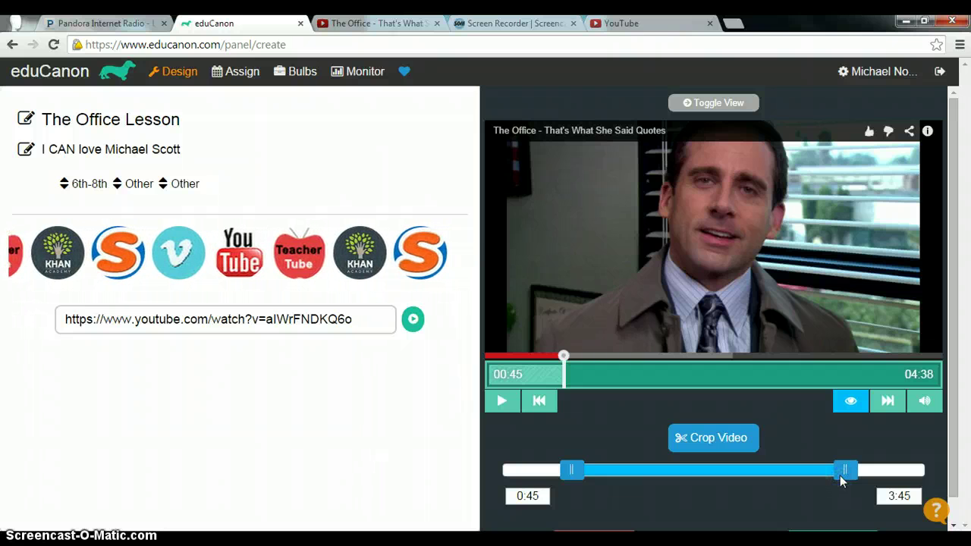
Step: Try to add a question at the 00:45 start of the cropped video
drag(955, 302, 955, 317)
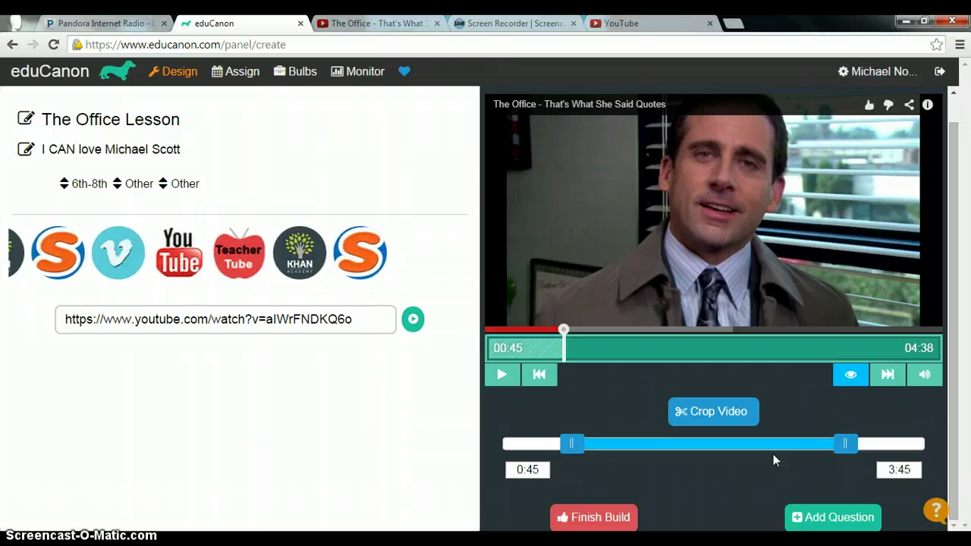
click(840, 524)
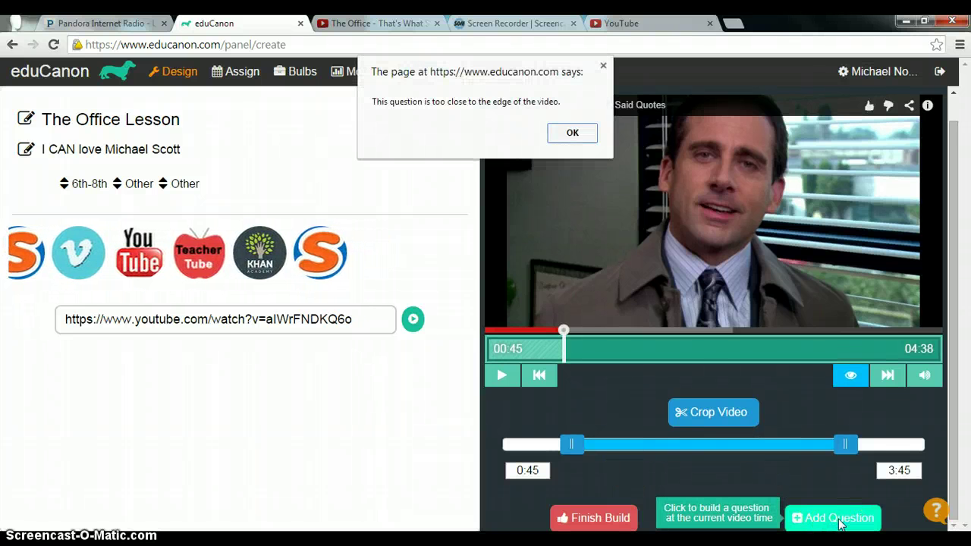
click(572, 135)
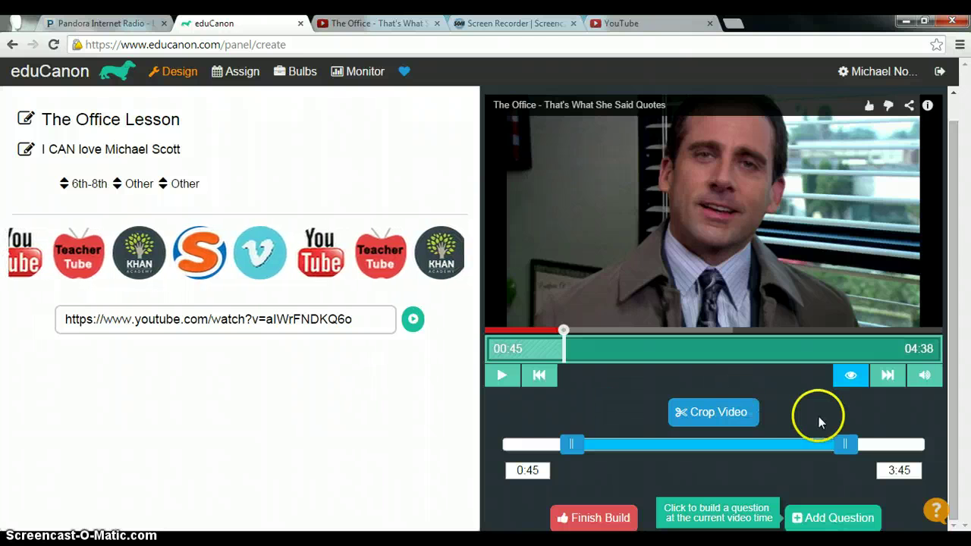
Step: Move the video position to 01:17 and add a multiple choice question there
drag(563, 331, 592, 342)
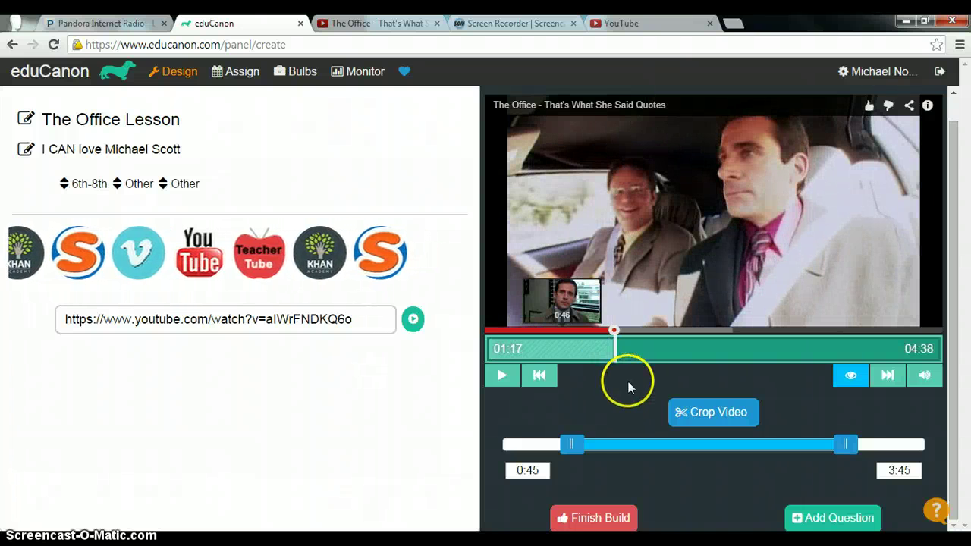
click(821, 519)
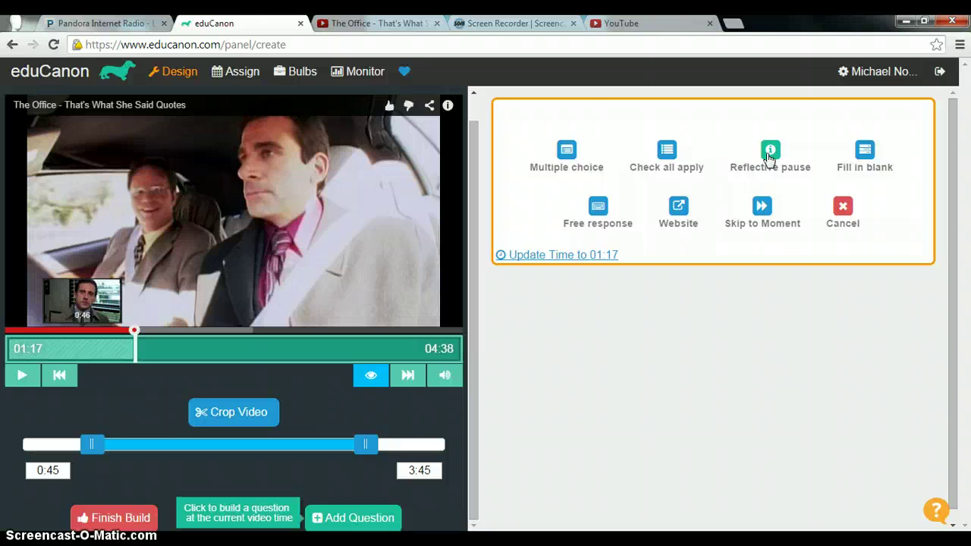
click(570, 137)
click(569, 151)
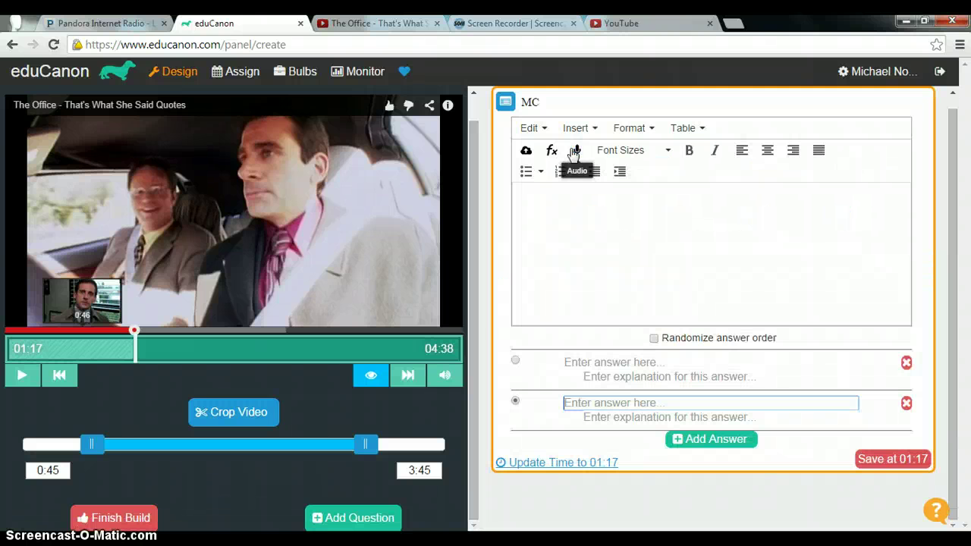
Step: Enter "Michael Scott is driving in the car with who?" as the question text
click(555, 210)
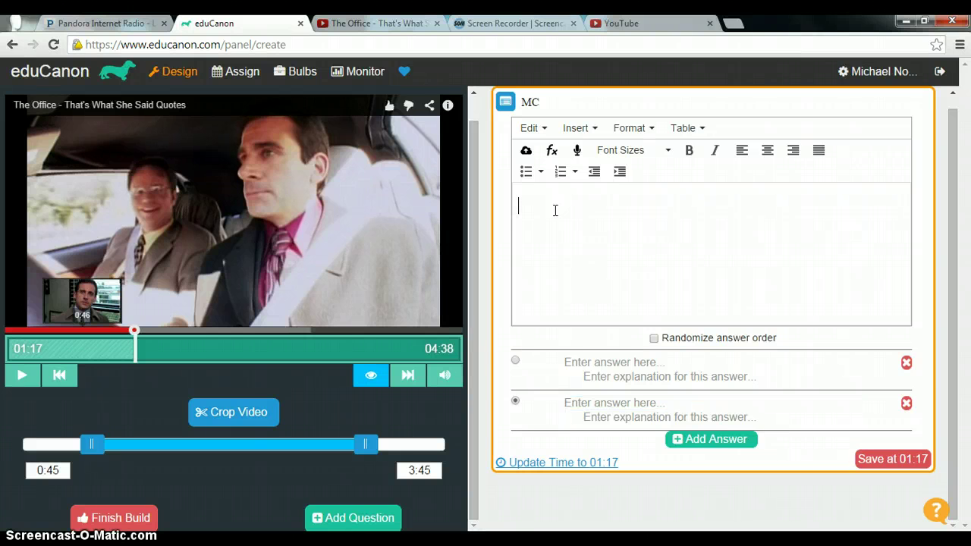
text(Michael Sco)
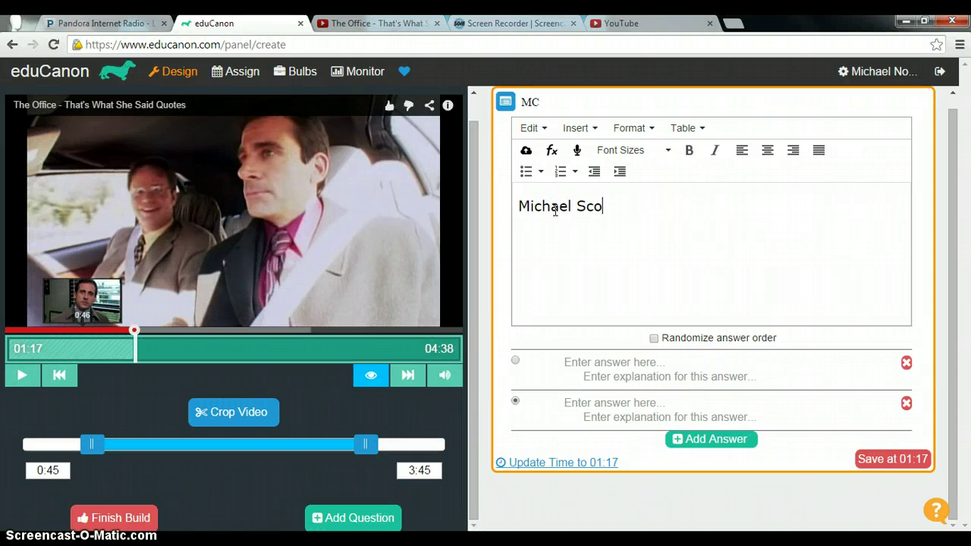
text(tt is driving in the c)
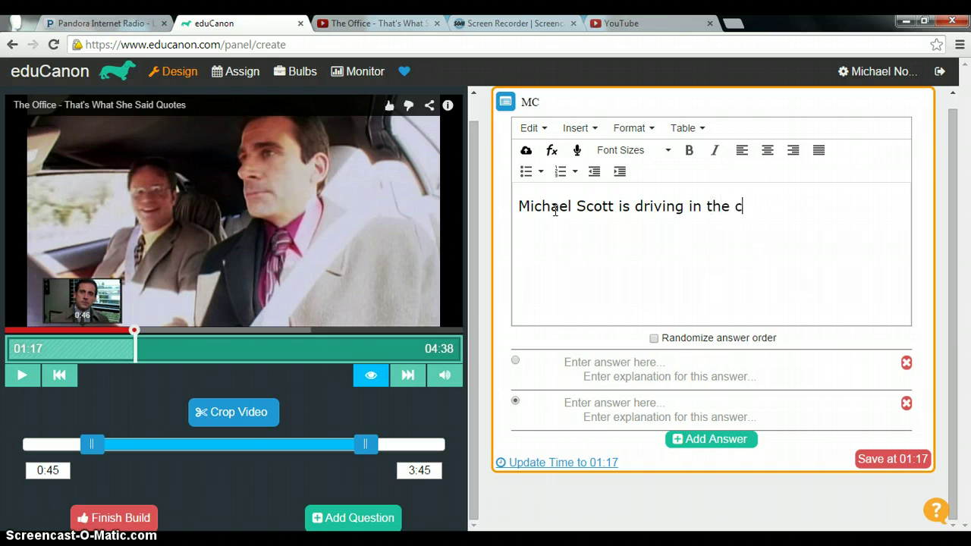
text(ar with who)
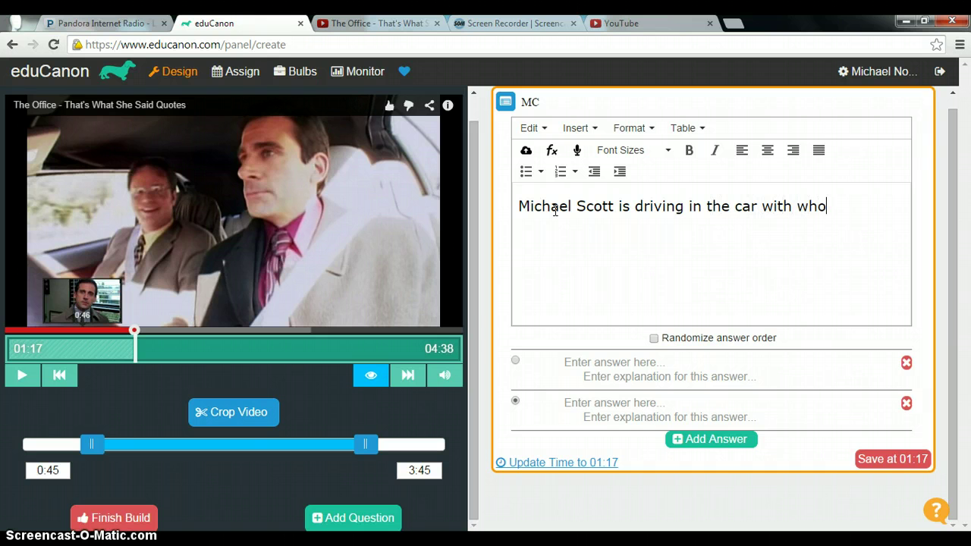
text(?)
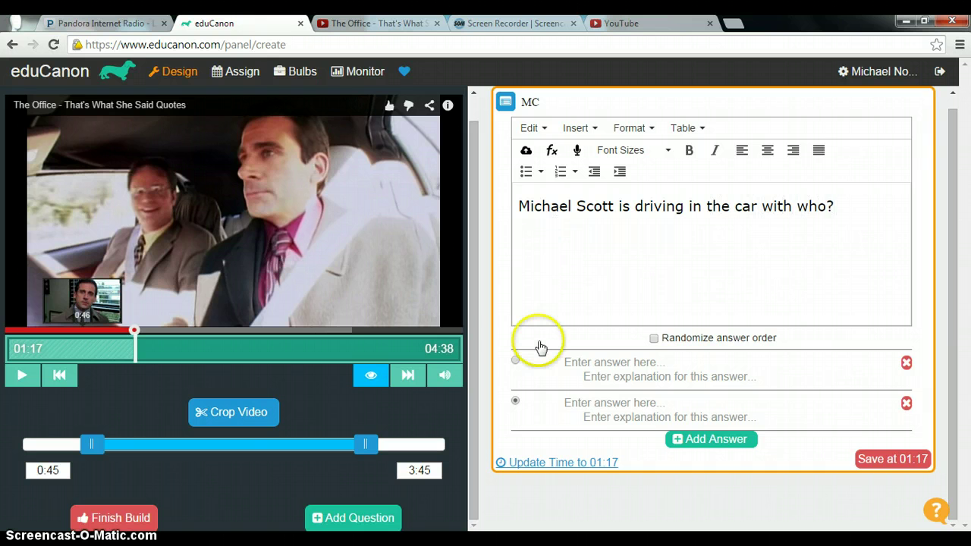
click(592, 293)
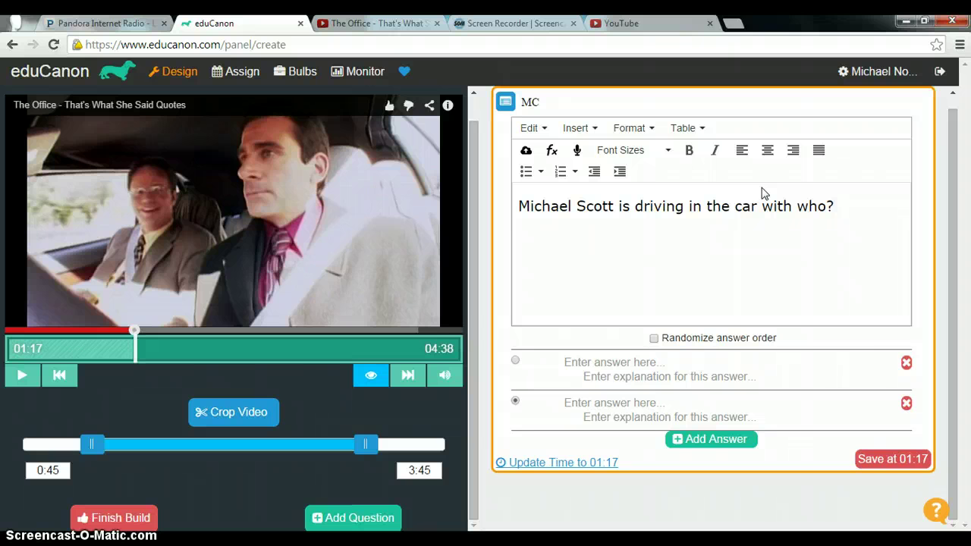
Step: Enter "Jim" as the first answer and "Dwight" as the second
click(641, 358)
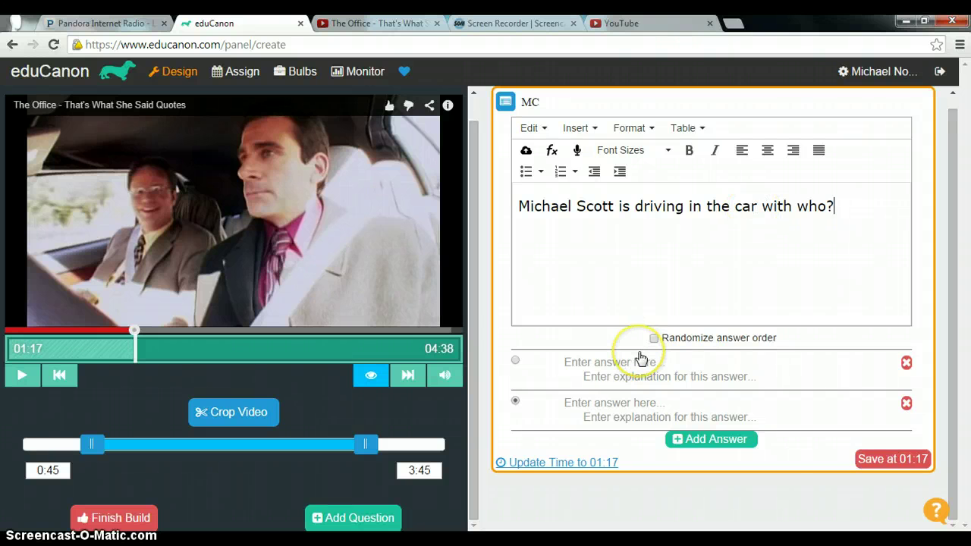
click(618, 362)
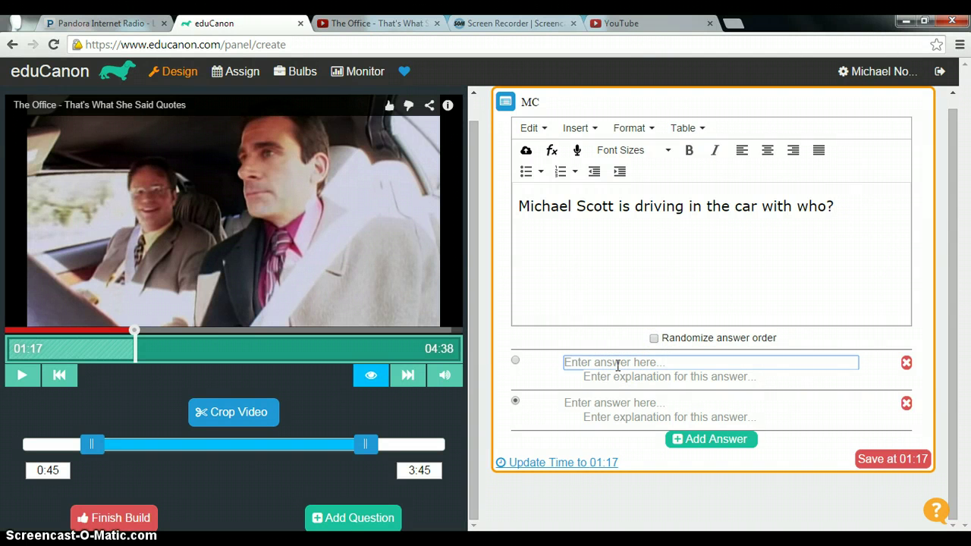
text(Jim)
click(605, 406)
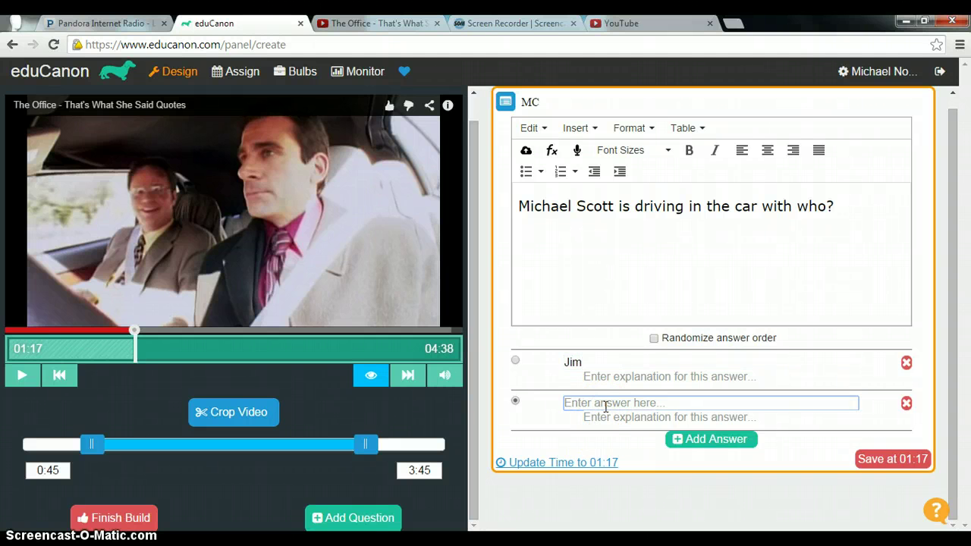
text(Dwight)
Step: Add a third answer, "Kevin", and mark Dwight as the correct answer
click(694, 439)
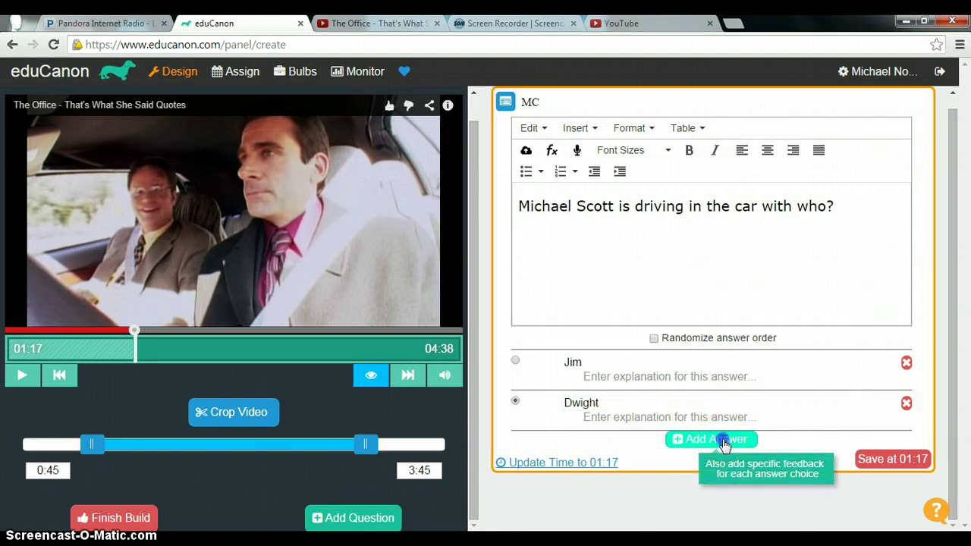
click(660, 441)
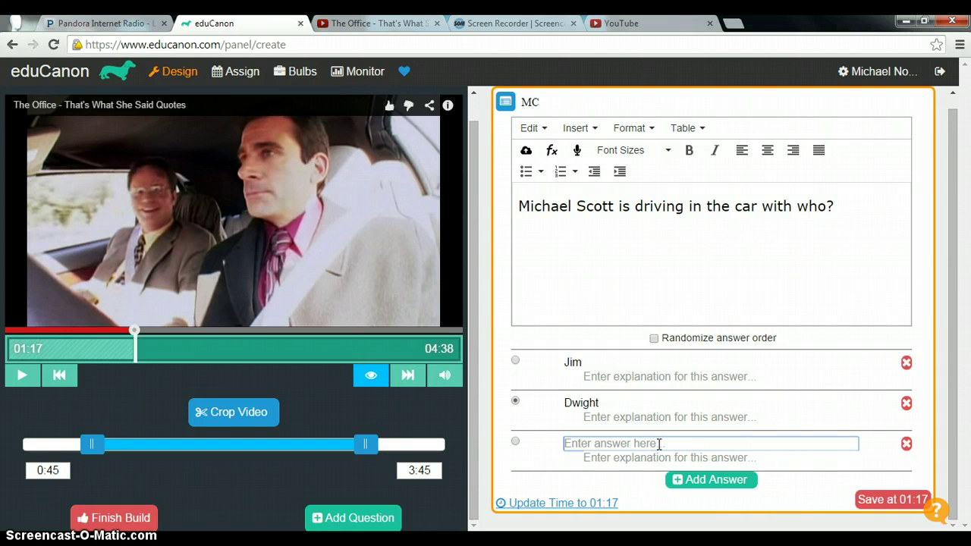
text(Kevin)
click(657, 444)
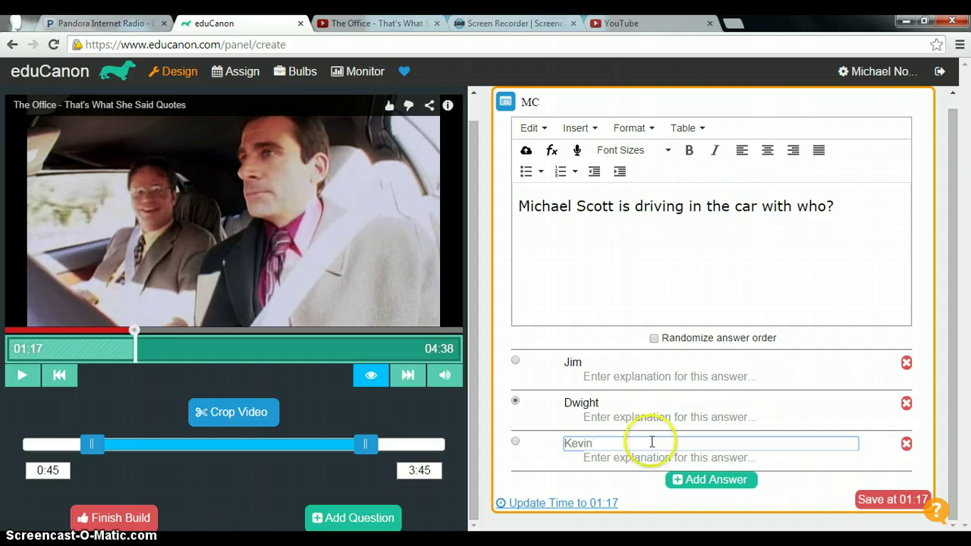
click(537, 410)
click(515, 401)
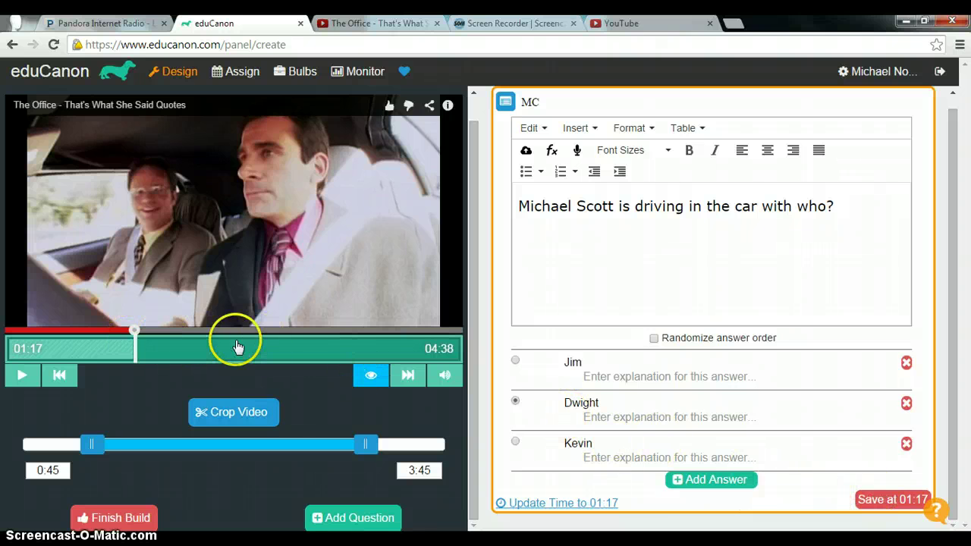
Step: Move the video position to 01:23, update the question's time to it and save the question
click(139, 346)
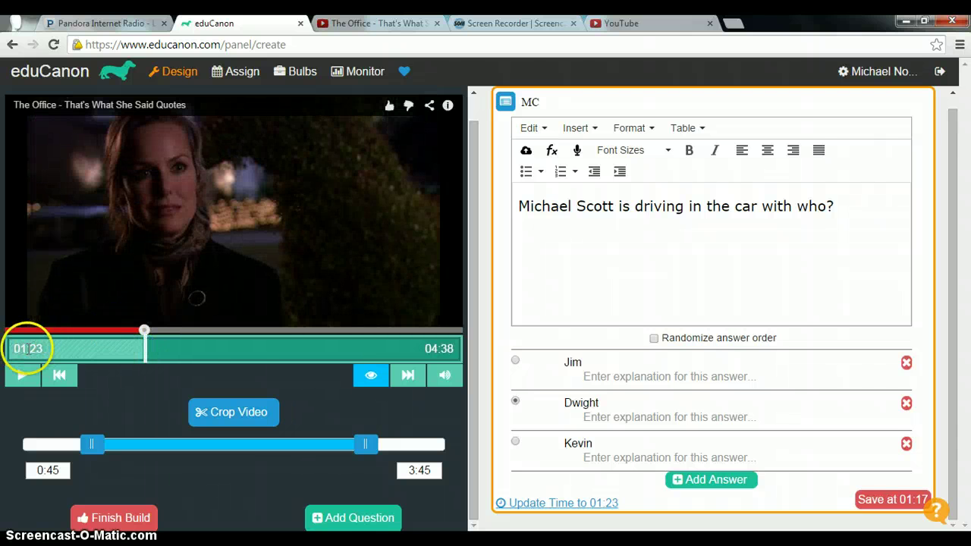
click(607, 505)
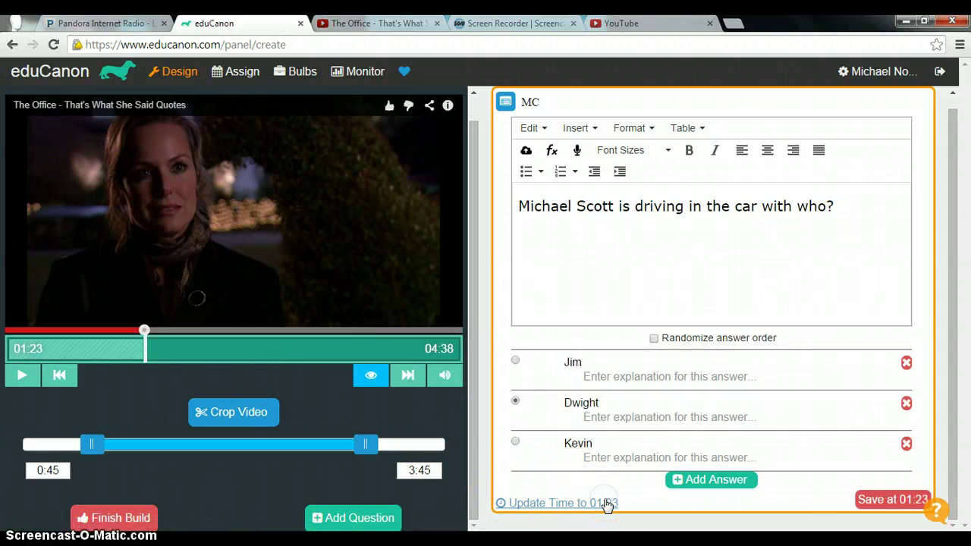
click(865, 501)
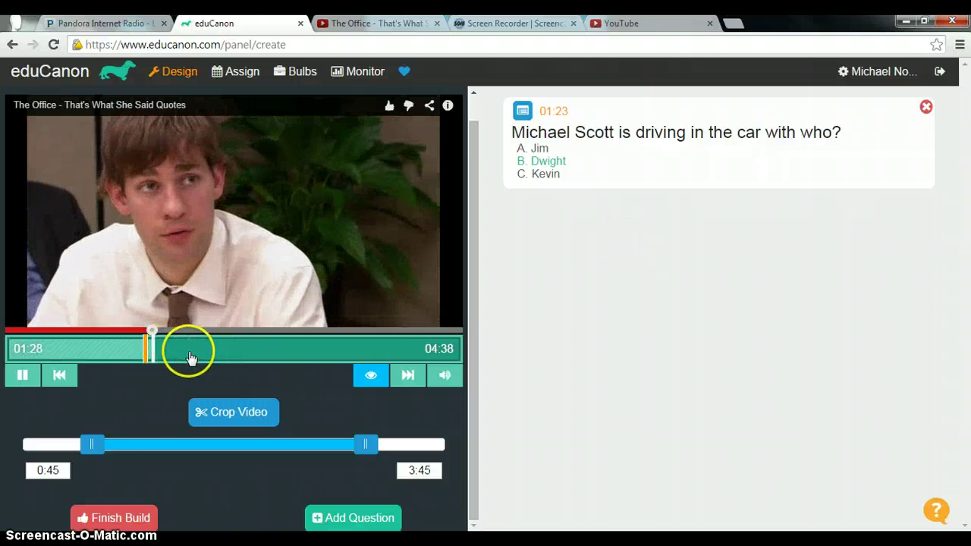
click(182, 351)
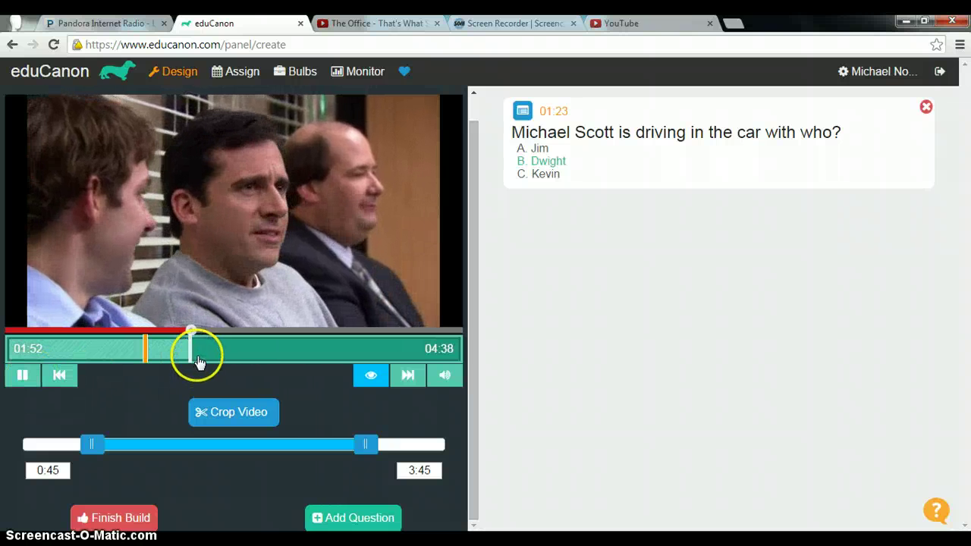
click(199, 355)
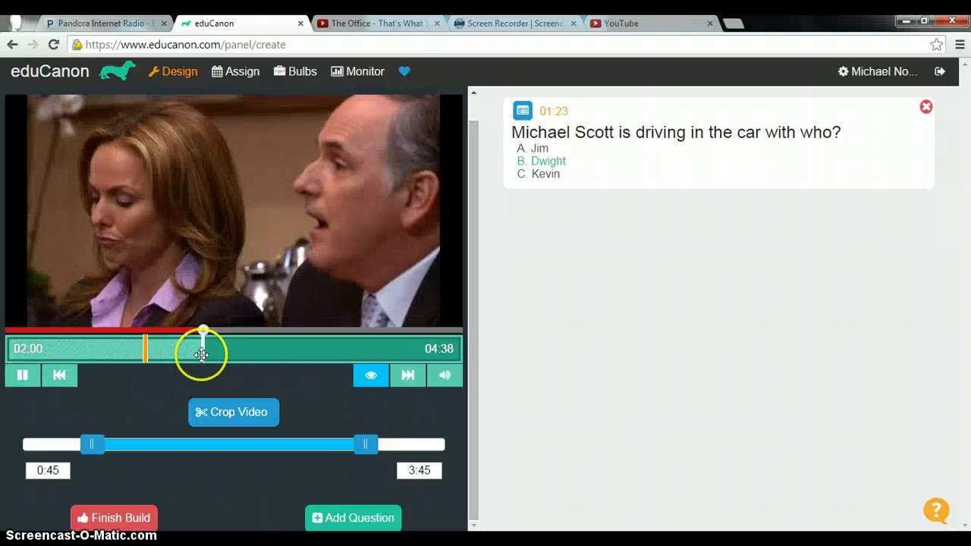
click(23, 377)
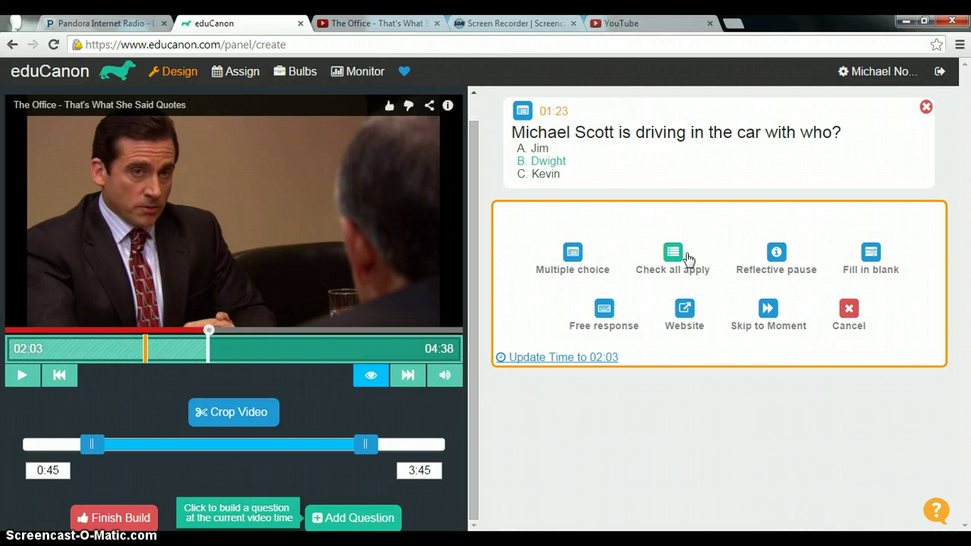
click(764, 262)
click(851, 325)
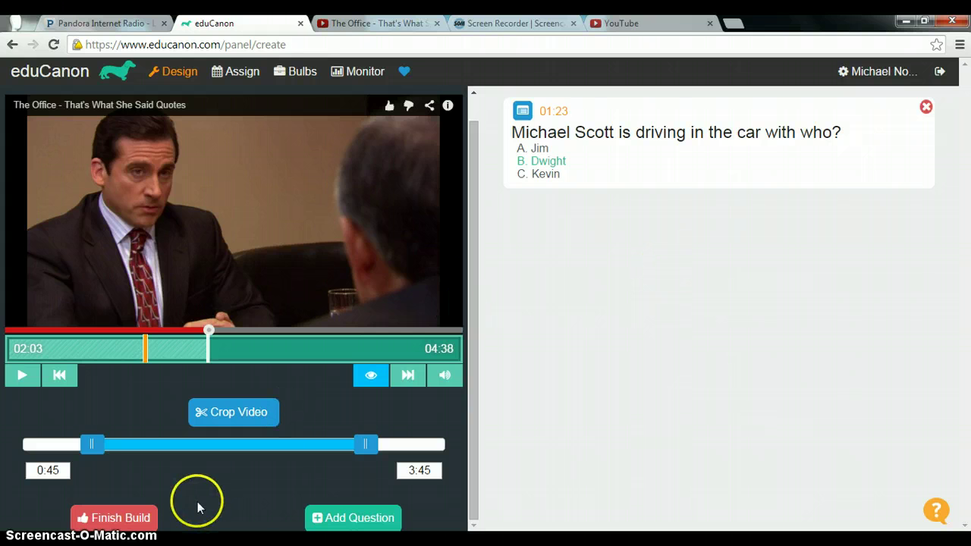
Step: Finish the lesson build and choose to assign the lesson to a section
click(118, 518)
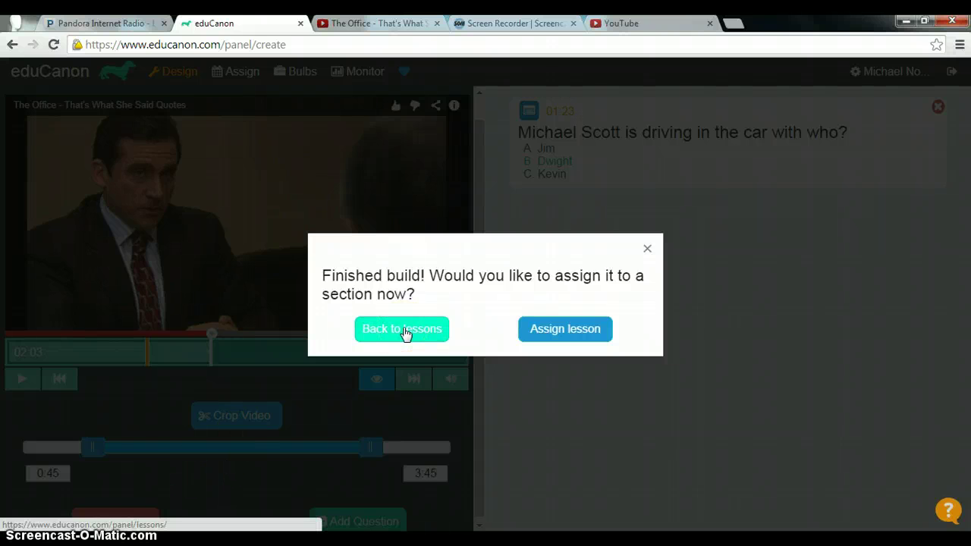
click(539, 330)
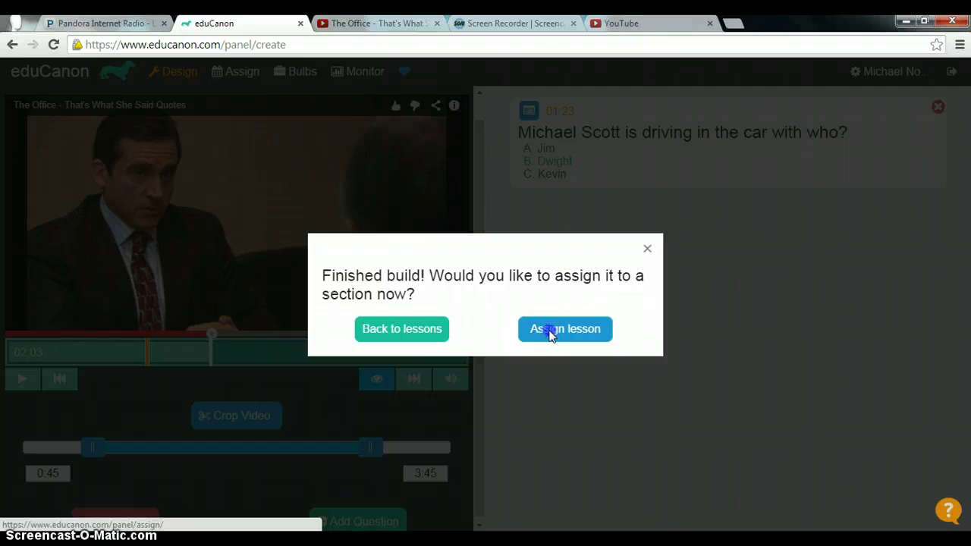
click(551, 331)
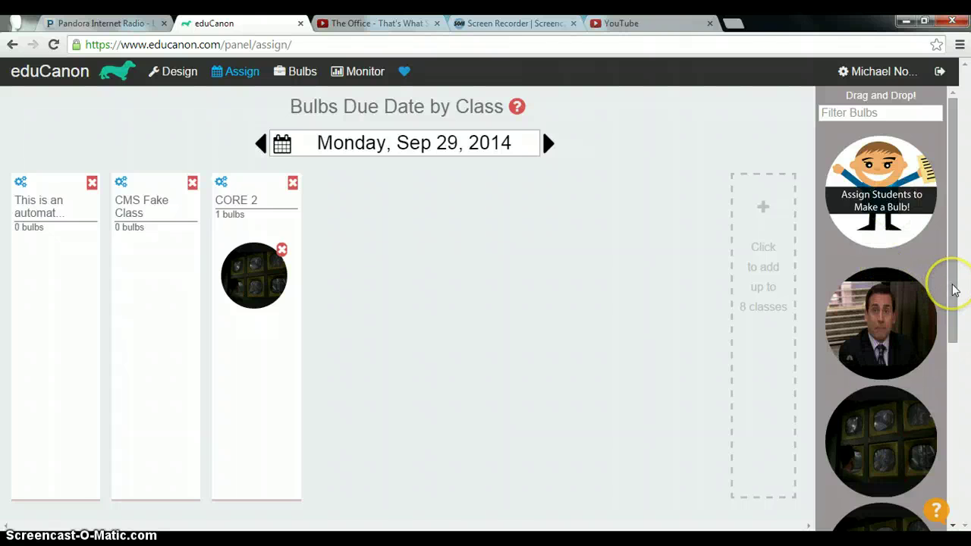
Step: Assign The Office Lesson to the CORE 2 class with a due date of Tuesday, Sep 30, 2014
drag(954, 291, 956, 302)
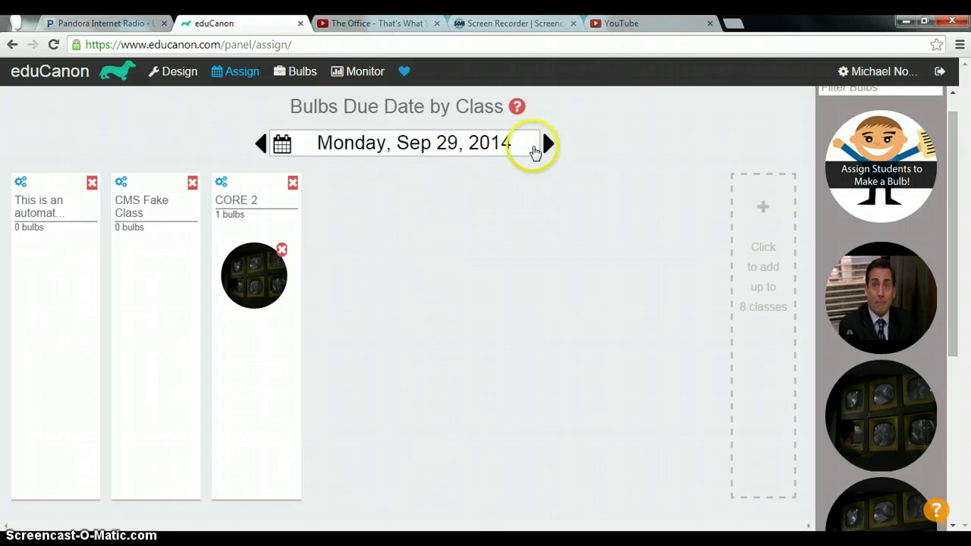
click(547, 145)
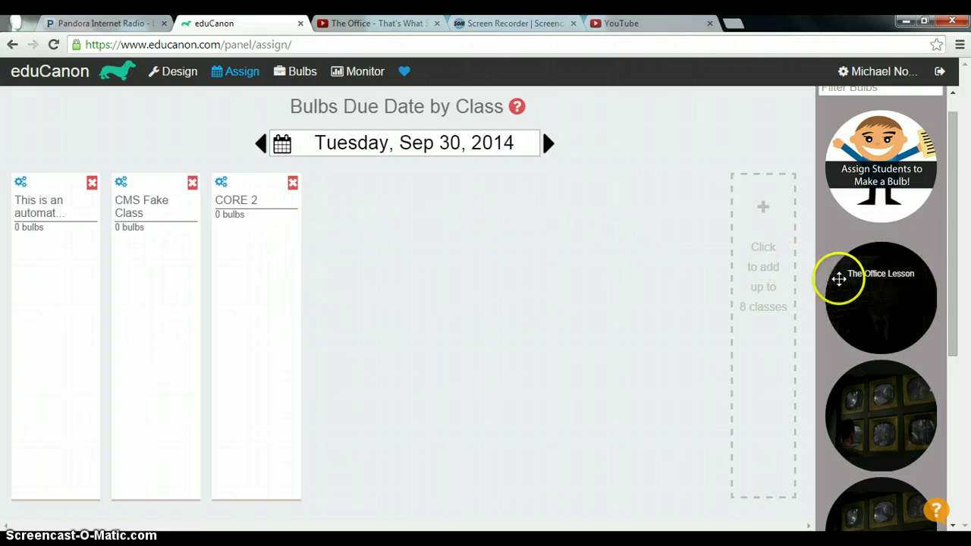
drag(878, 283, 258, 301)
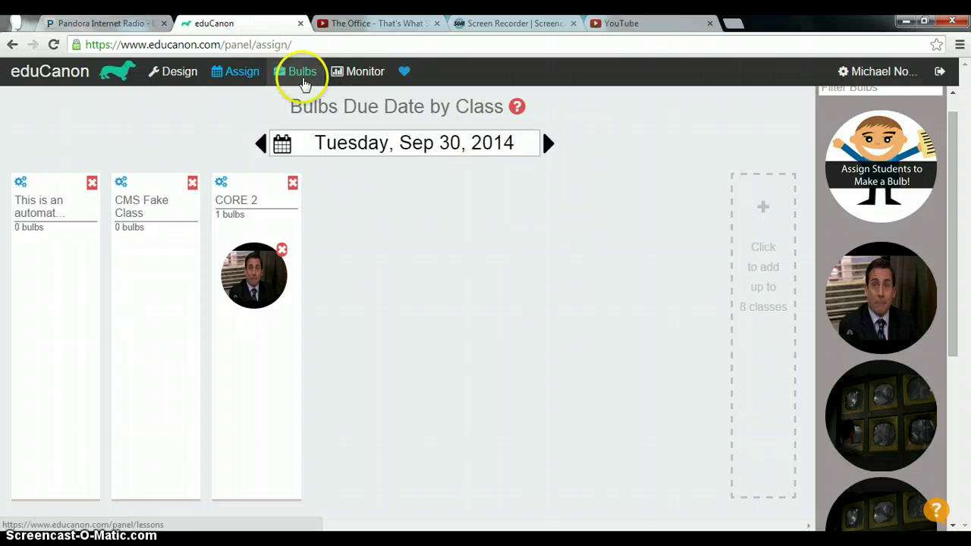
Step: Look through the collection of saved bulbs
click(303, 81)
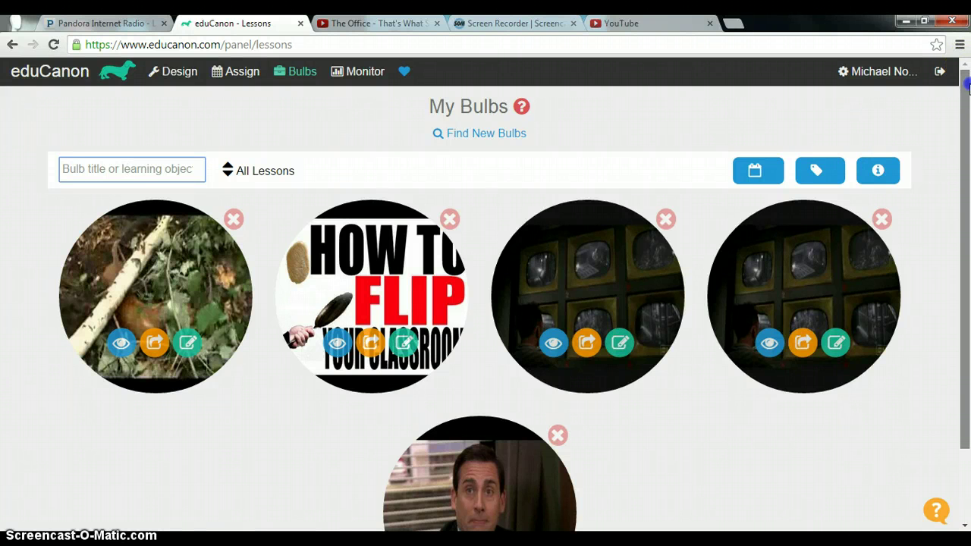
drag(963, 76, 962, 103)
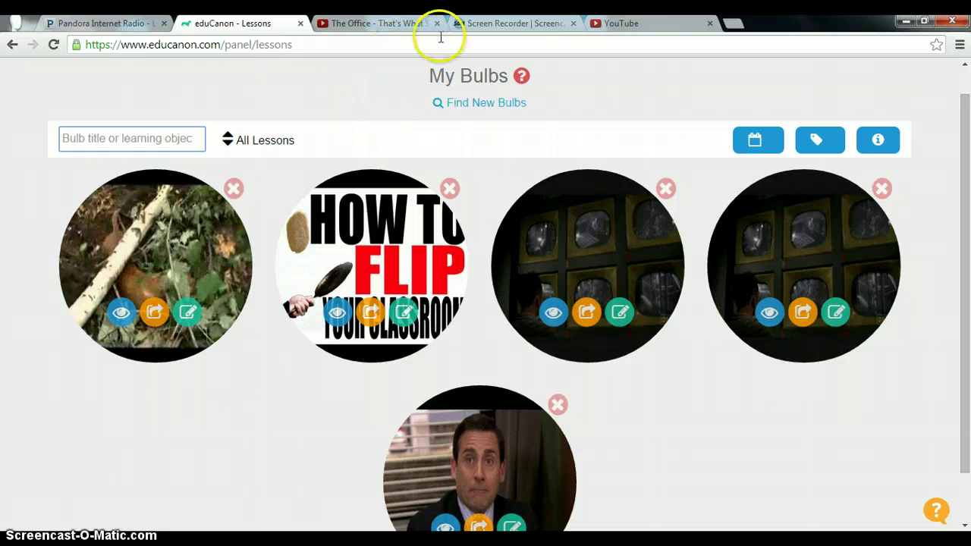
drag(962, 115, 964, 85)
Step: Review the question-by-question breakdown for The Office Lesson in the CORE 2 class, and return to the site's home page
click(356, 73)
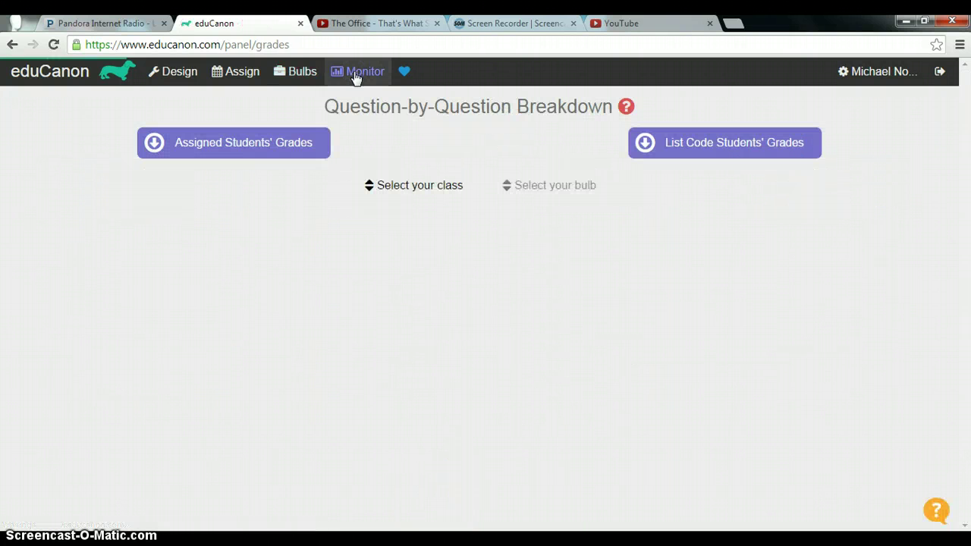
click(268, 239)
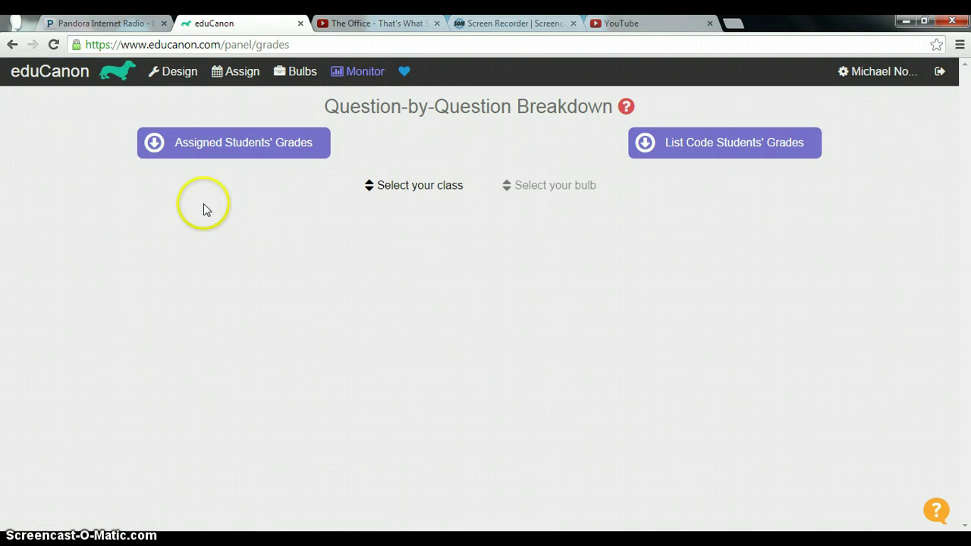
click(398, 185)
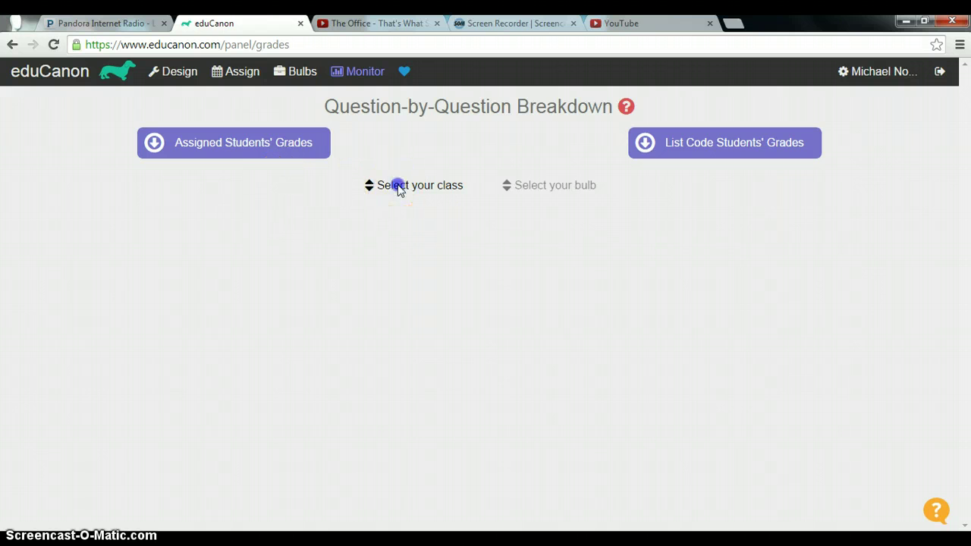
click(414, 241)
click(539, 186)
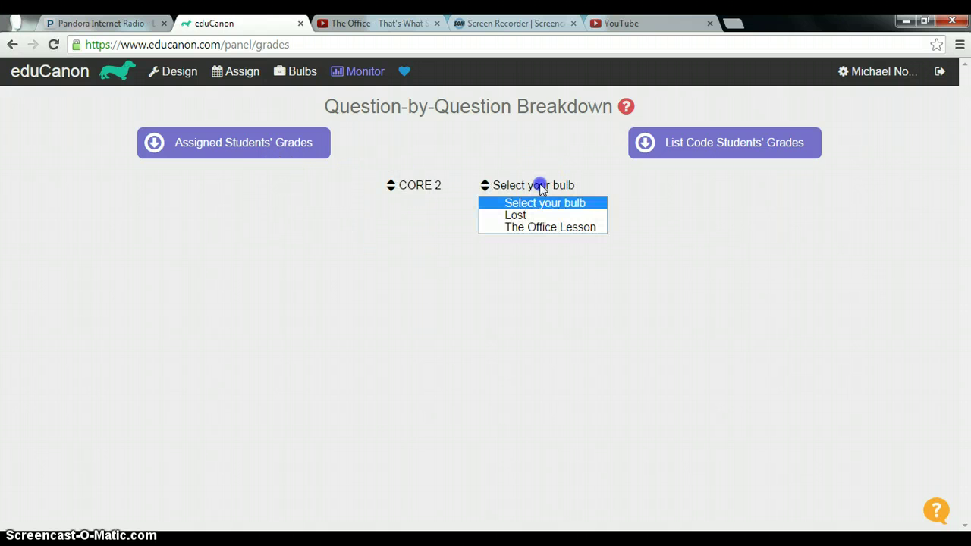
click(533, 227)
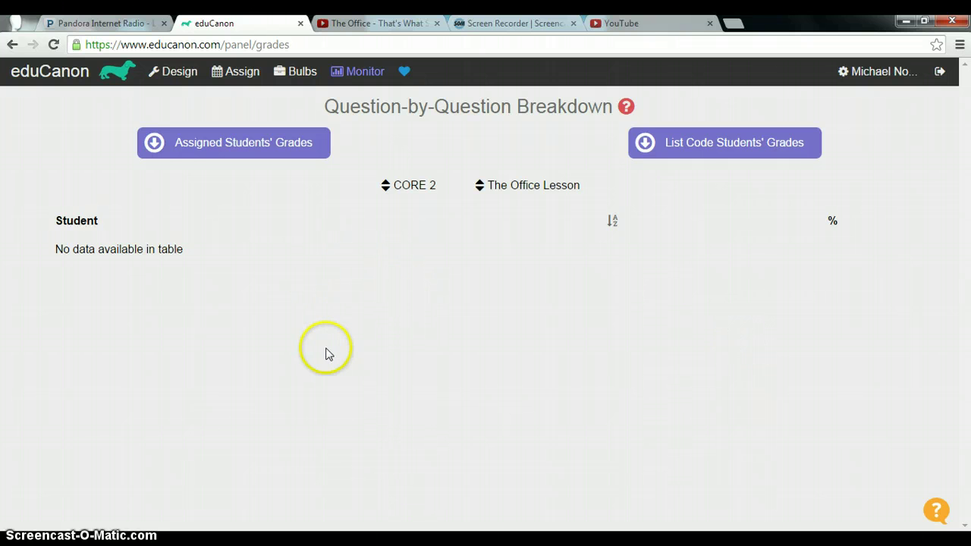
click(54, 45)
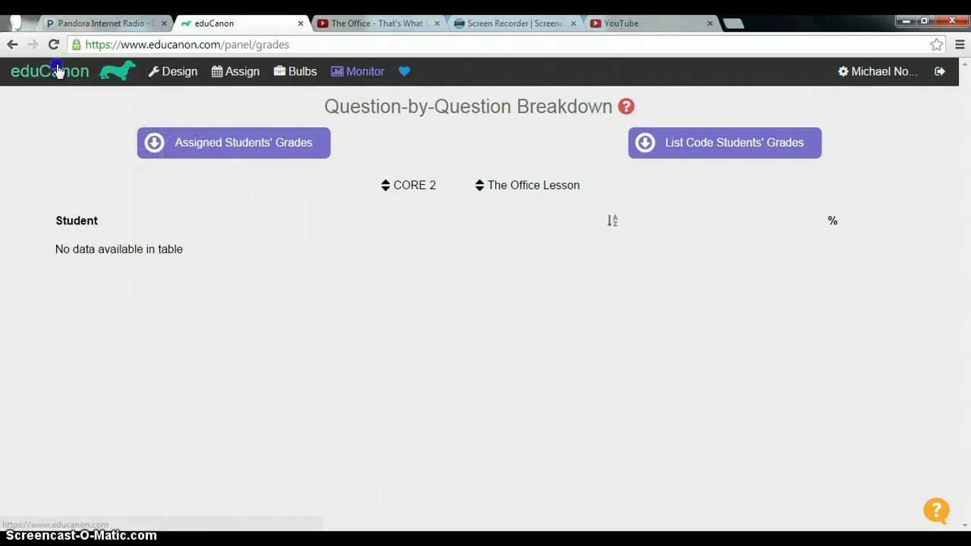